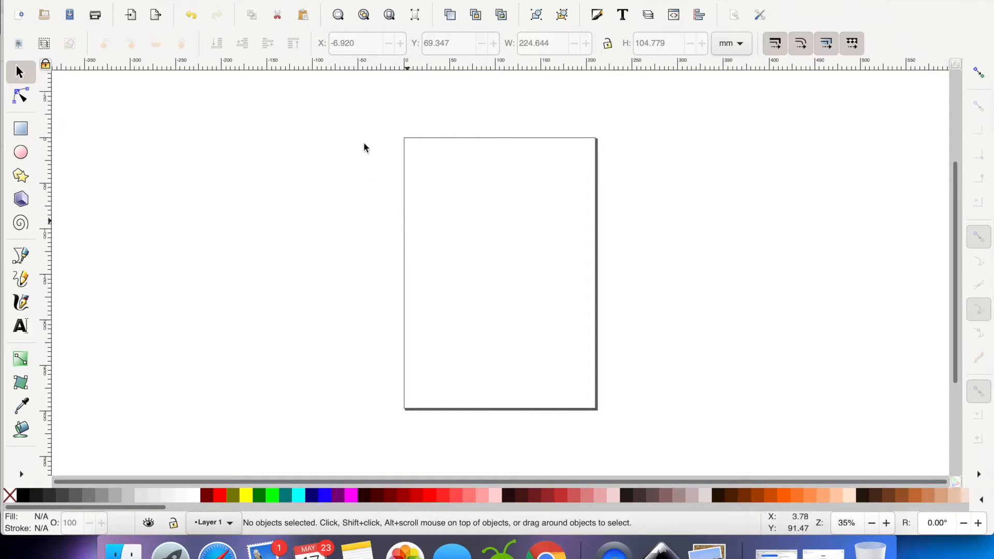
Add the family surname in capitals as a text object in the page's upper half and enlarge it
{"action": "left_click", "coordinate": [21, 327]}
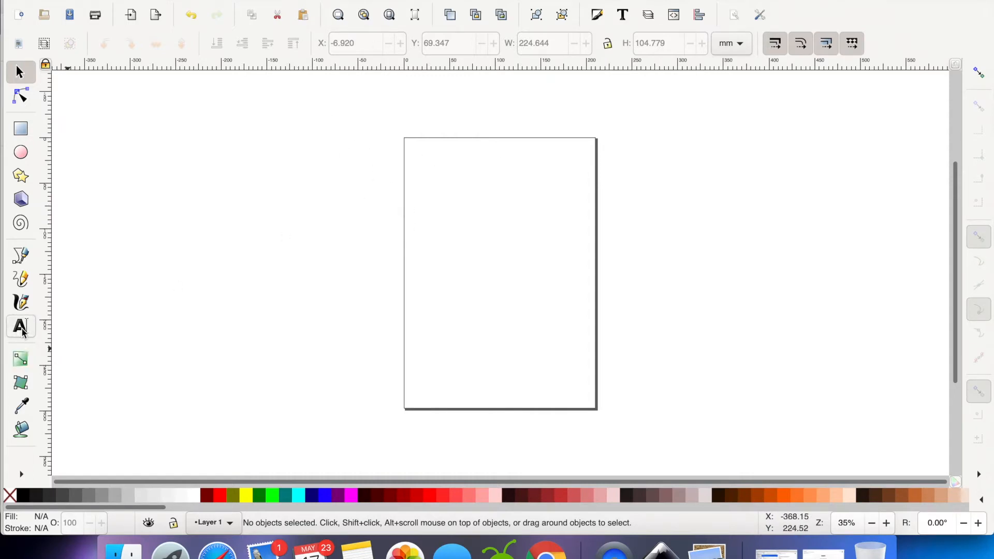
{"action": "left_click", "coordinate": [425, 236]}
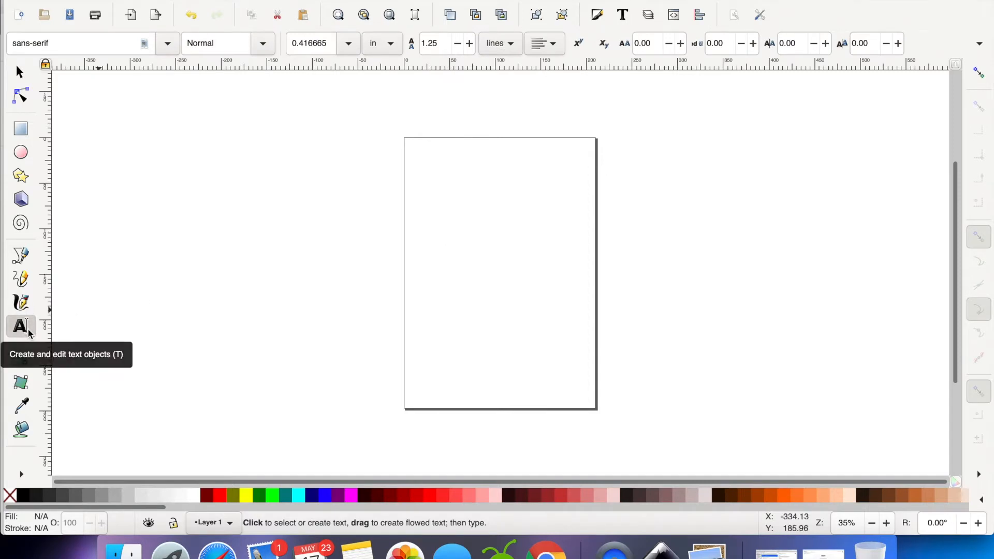
{"action": "type", "text": "HT"}
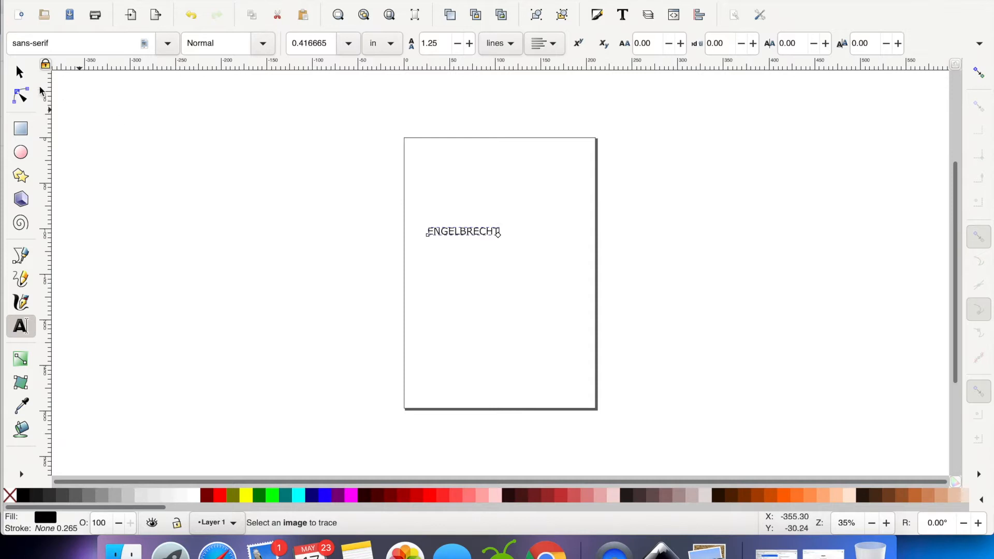
{"action": "left_click", "coordinate": [19, 74]}
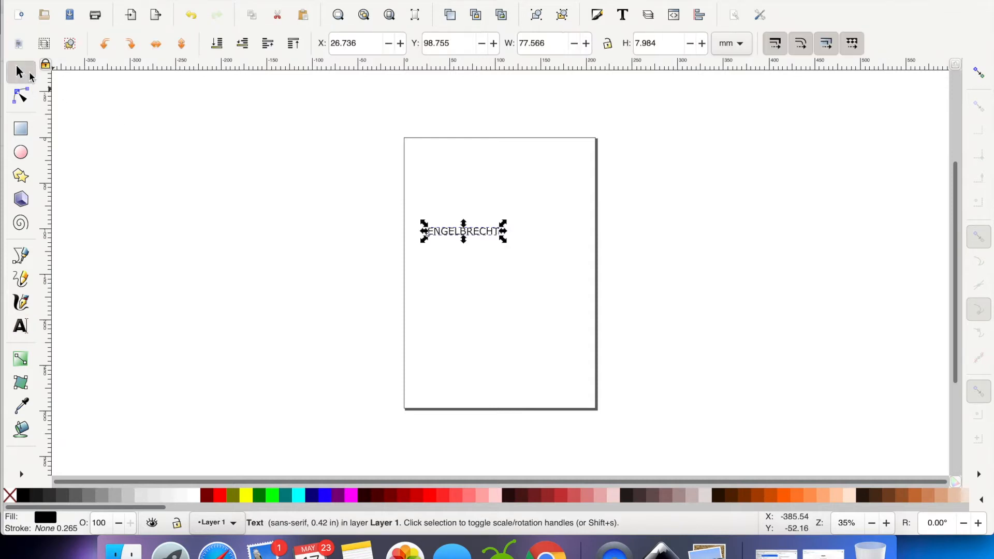
{"action": "left_click_drag", "start_coordinate": [507, 242], "coordinate": [565, 261]}
Set the font of the whole surname text to Mont
{"action": "double_click", "coordinate": [513, 242]}
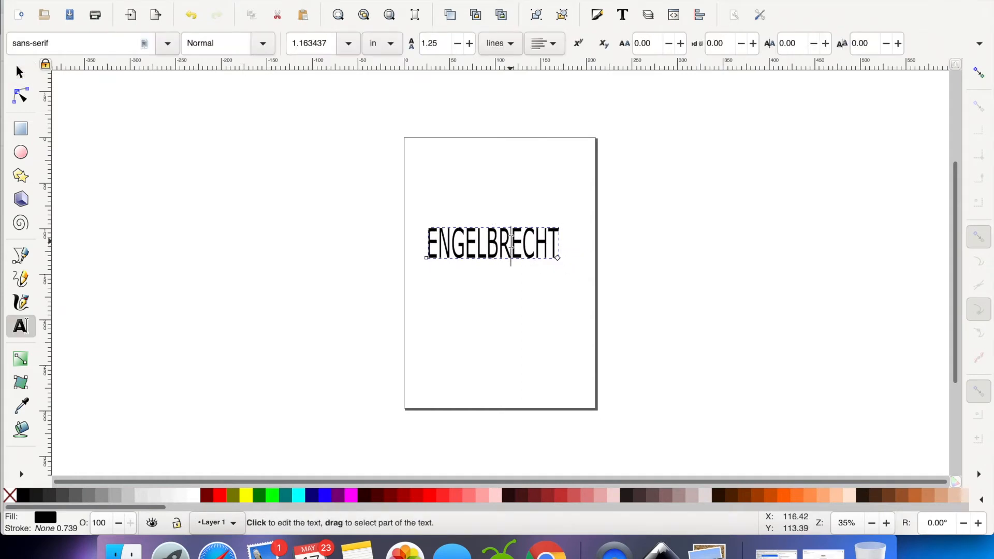
{"action": "double_click", "coordinate": [512, 242]}
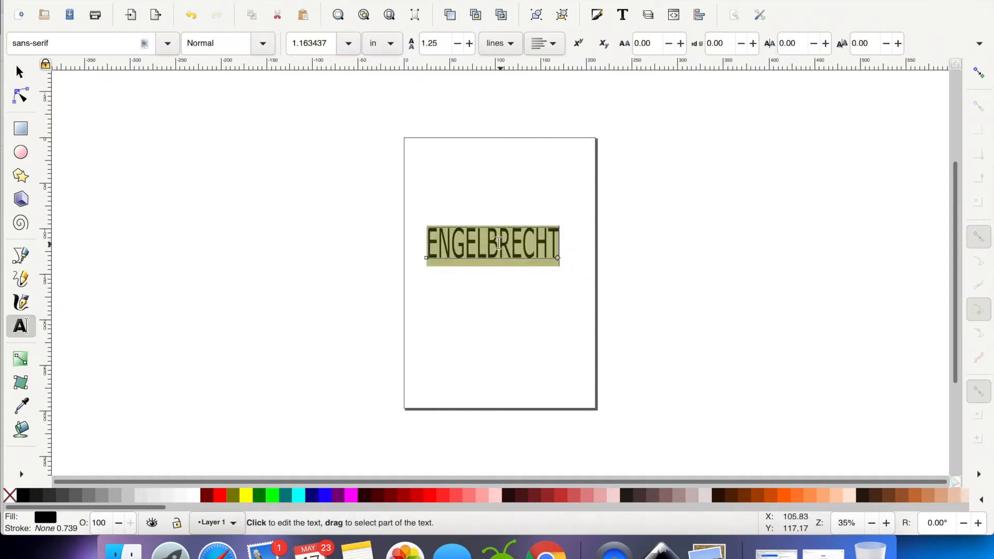
{"action": "left_click", "coordinate": [167, 44]}
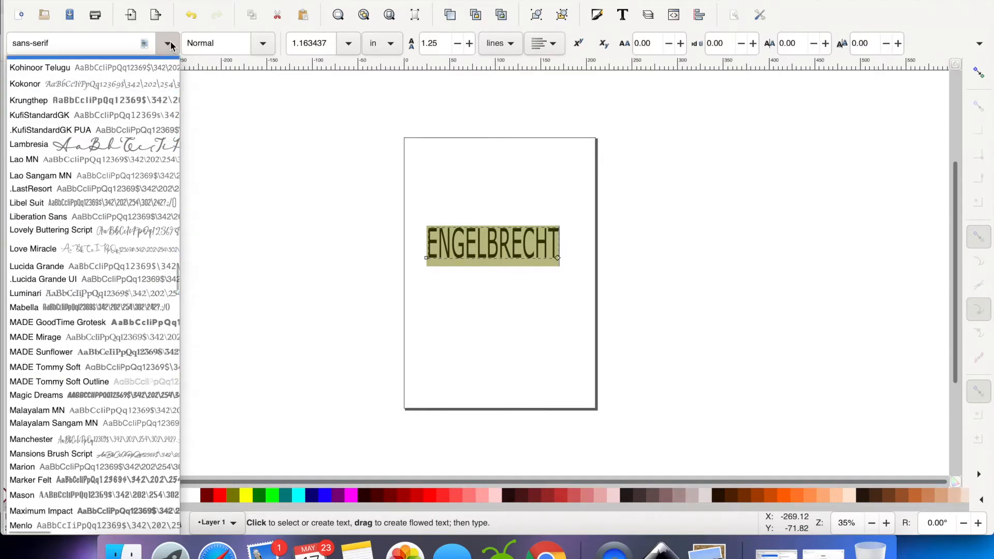
{"action": "left_click", "coordinate": [171, 46]}
{"action": "left_click", "coordinate": [169, 45]}
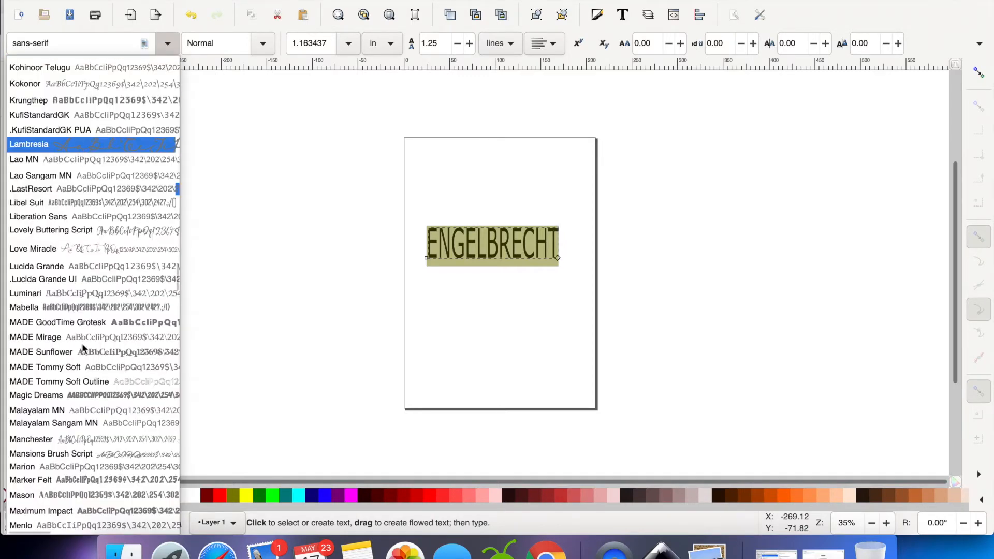
{"action": "scroll", "coordinate": [89, 290], "scroll_direction": "down", "scroll_amount": 5}
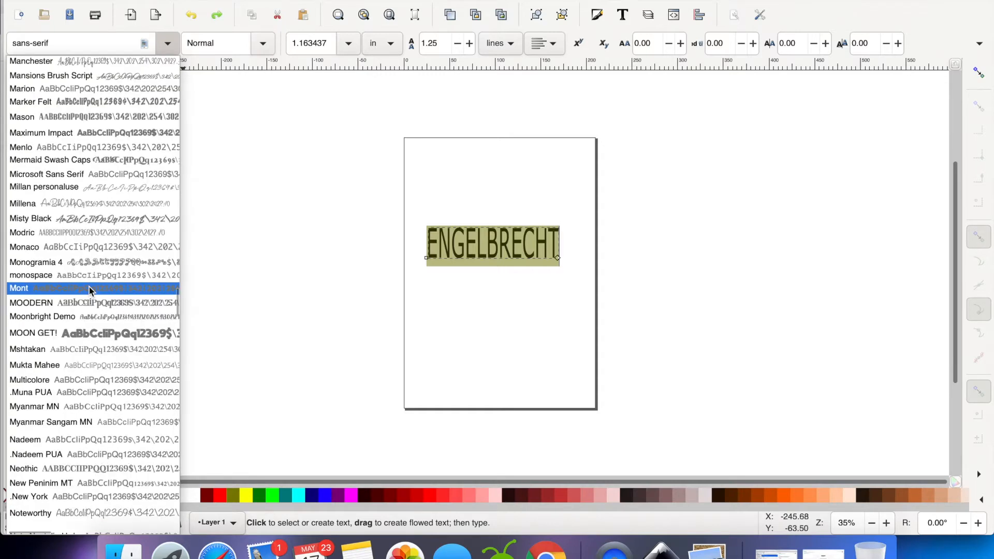
{"action": "left_click", "coordinate": [90, 290]}
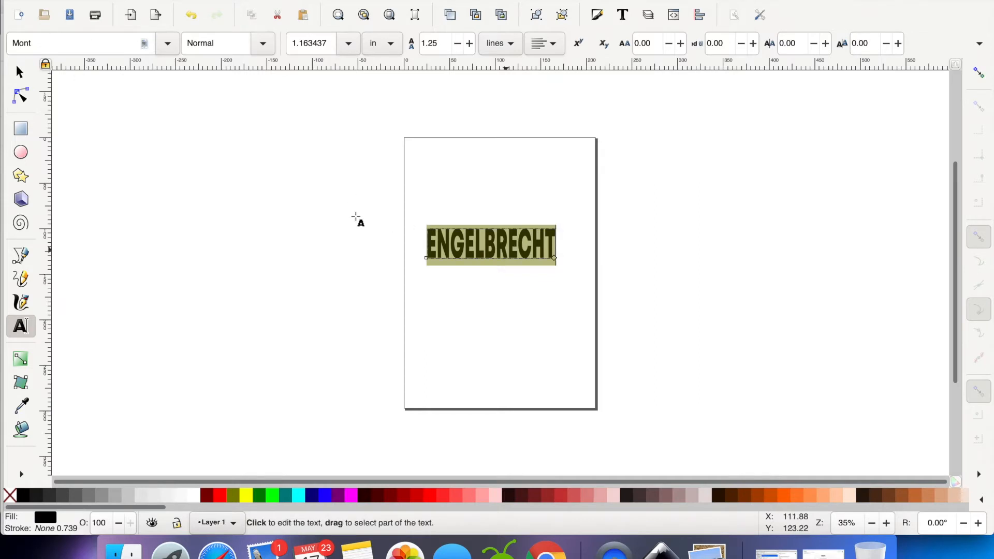
Enlarge the surname text to about 185 × 64 mm and move it so it fits within the page width
{"action": "left_click", "coordinate": [20, 72]}
{"action": "left_click_drag", "start_coordinate": [560, 263], "coordinate": [601, 289]}
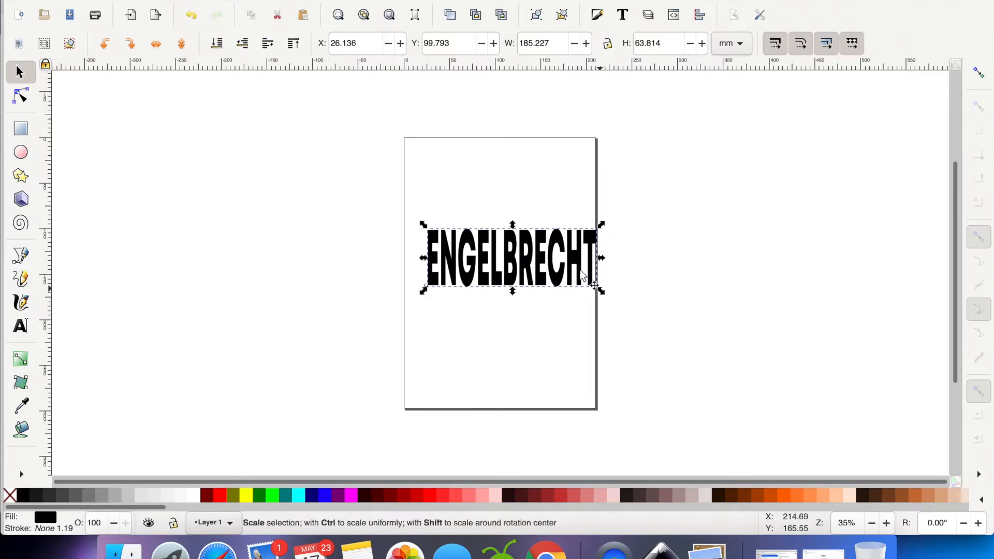
{"action": "left_click_drag", "start_coordinate": [538, 228], "coordinate": [526, 222]}
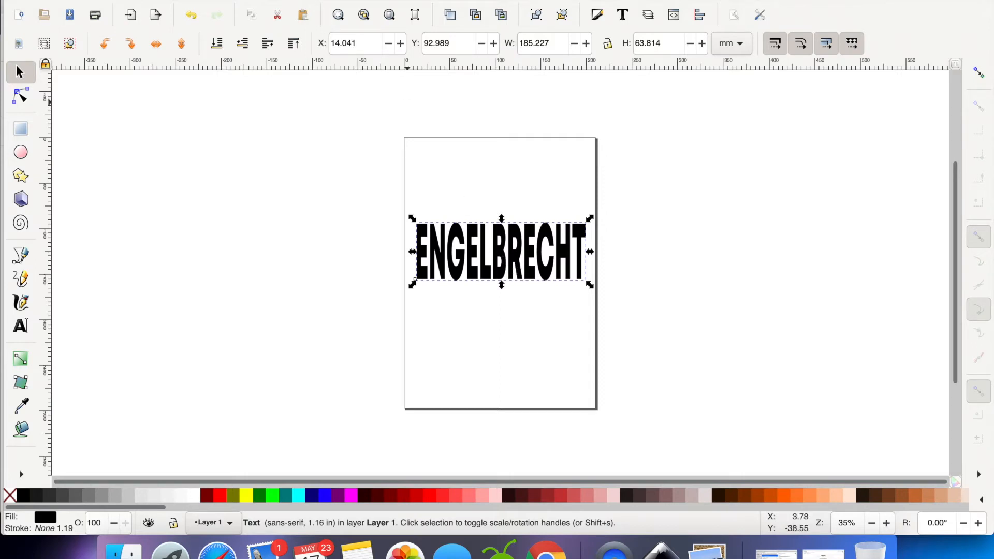
Turn the surname text into one single path using Object to Path, Ungroup and Union, and shift it slightly to test it
{"action": "left_click", "coordinate": [274, 0]}
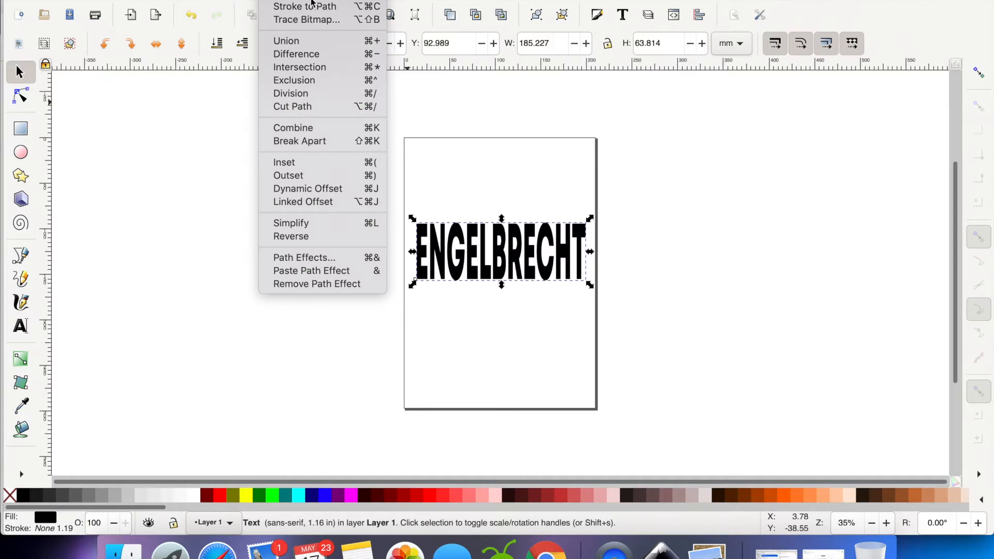
{"action": "left_click", "coordinate": [306, 19]}
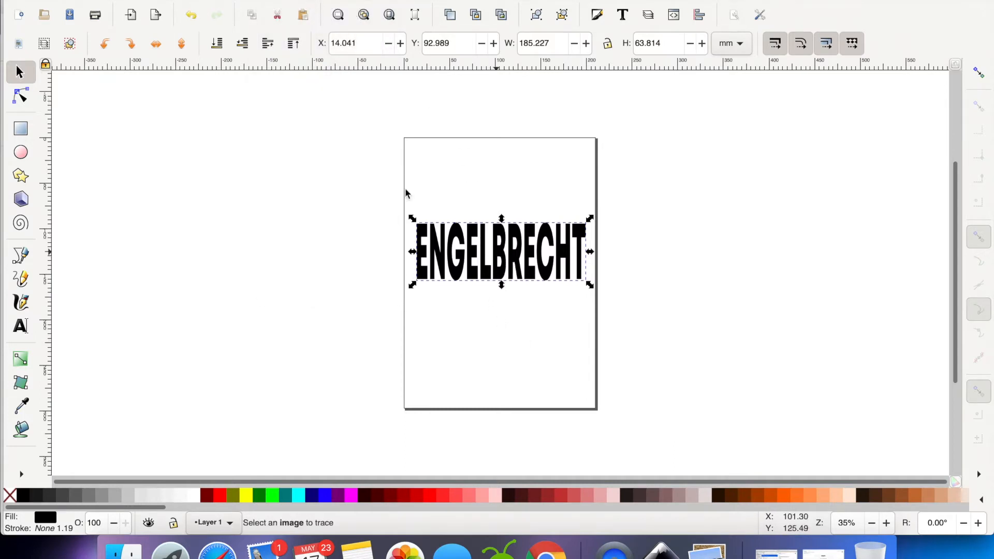
{"action": "left_click", "coordinate": [234, 0]}
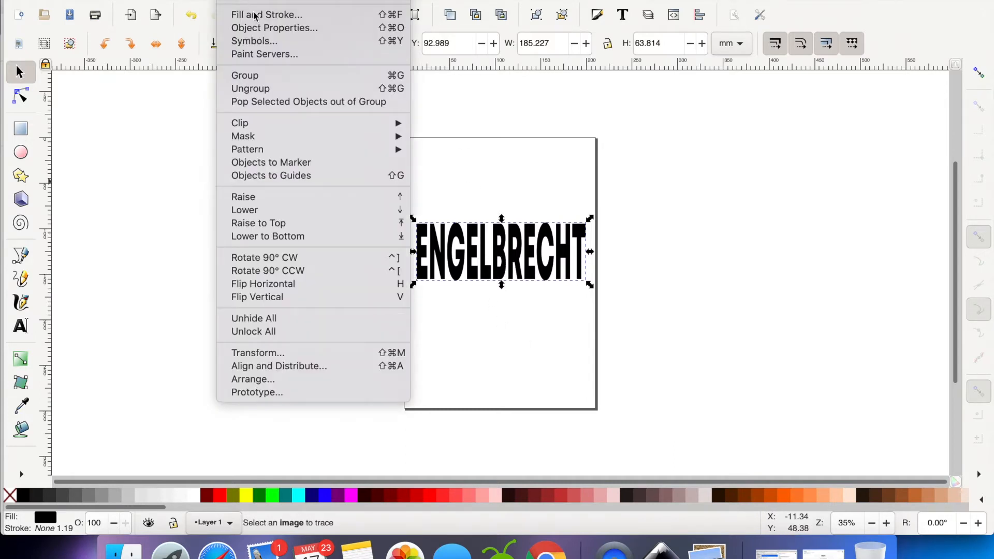
{"action": "left_click", "coordinate": [264, 89]}
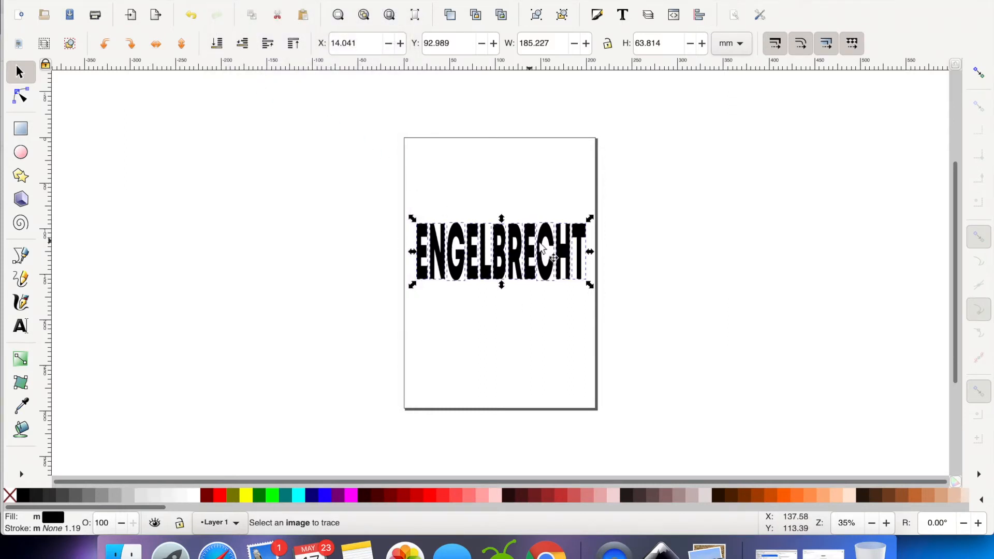
{"action": "left_click", "coordinate": [272, 0]}
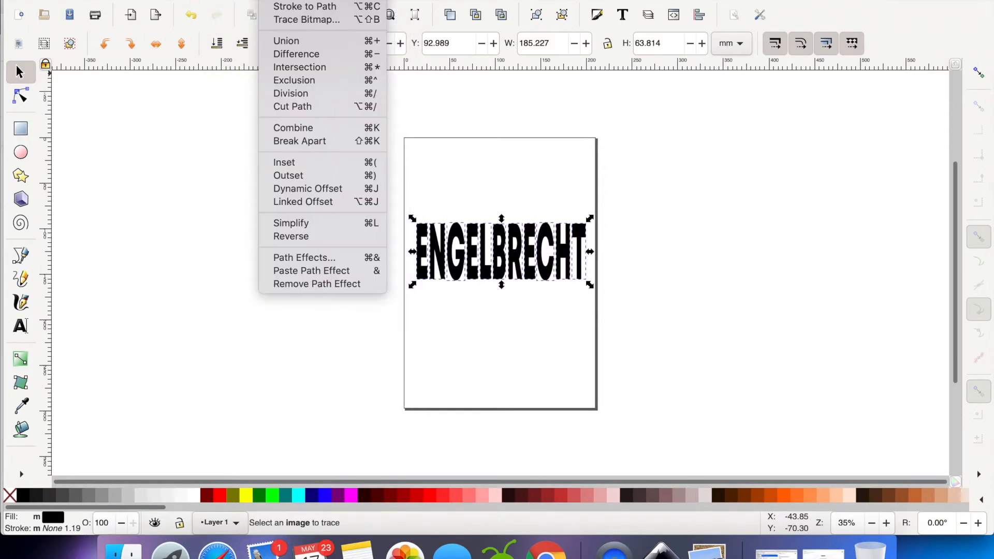
{"action": "left_click", "coordinate": [312, 44]}
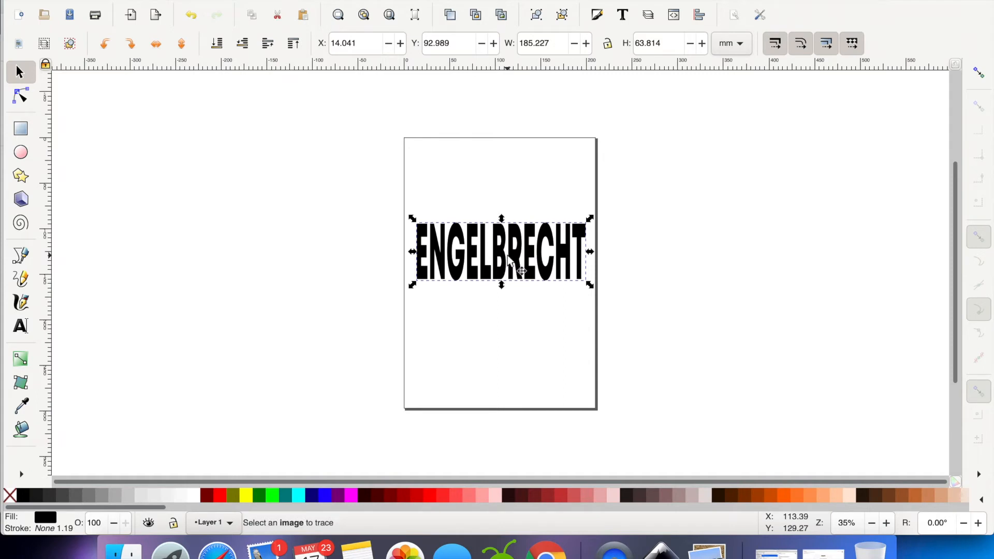
{"action": "left_click_drag", "start_coordinate": [509, 259], "coordinate": [508, 230]}
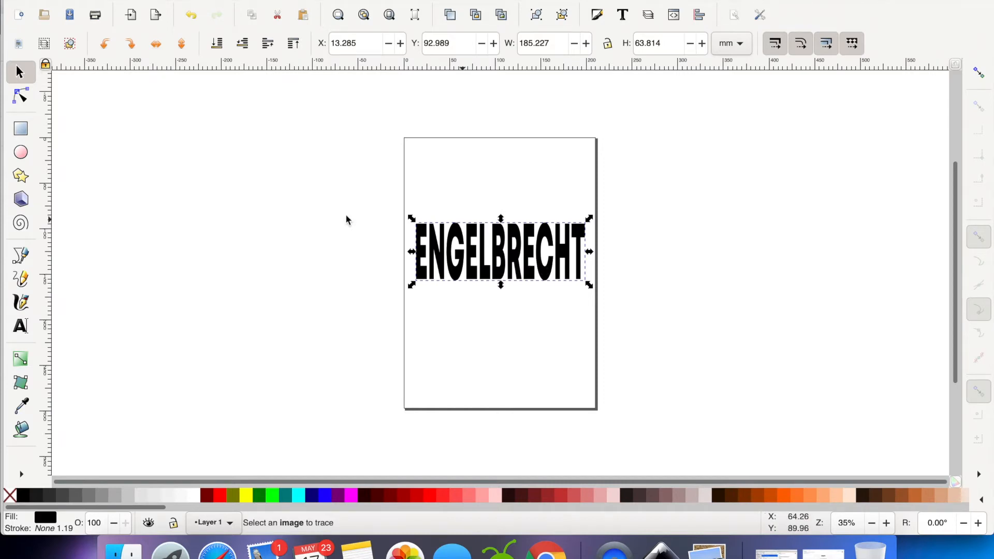
Add the couple's first names joined by an ampersand above the surname and enlarge the text to about 152 × 22 mm
{"action": "left_click", "coordinate": [21, 326]}
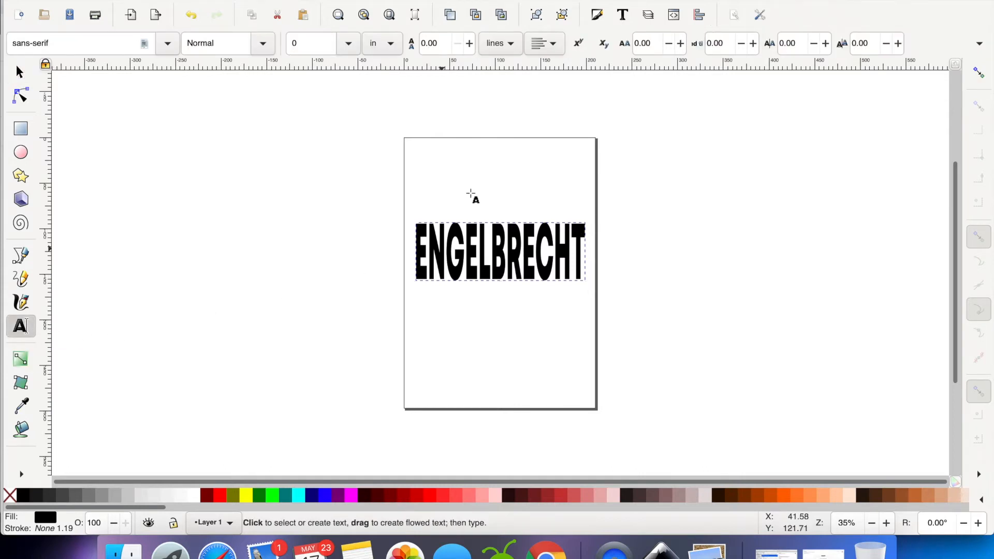
{"action": "left_click", "coordinate": [450, 178]}
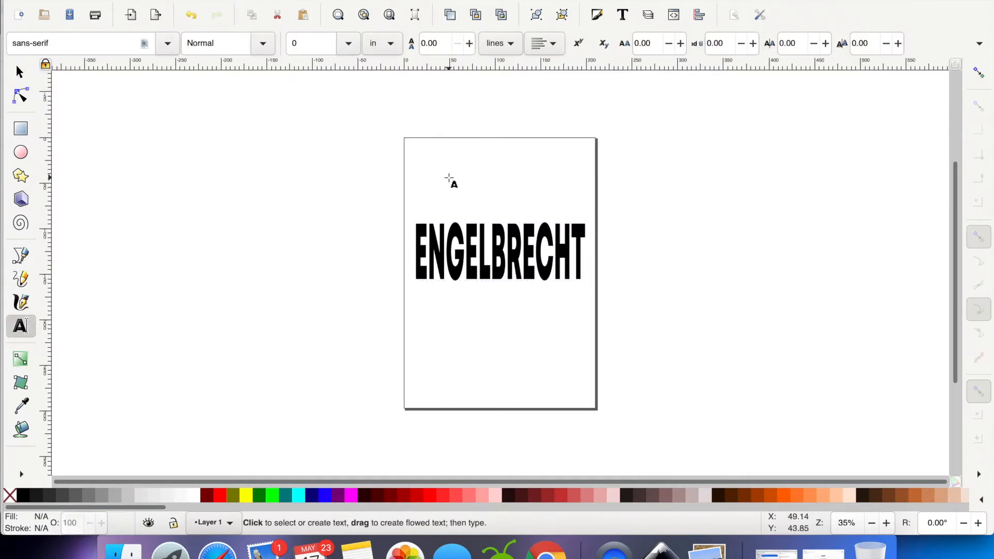
{"action": "left_click", "coordinate": [450, 179]}
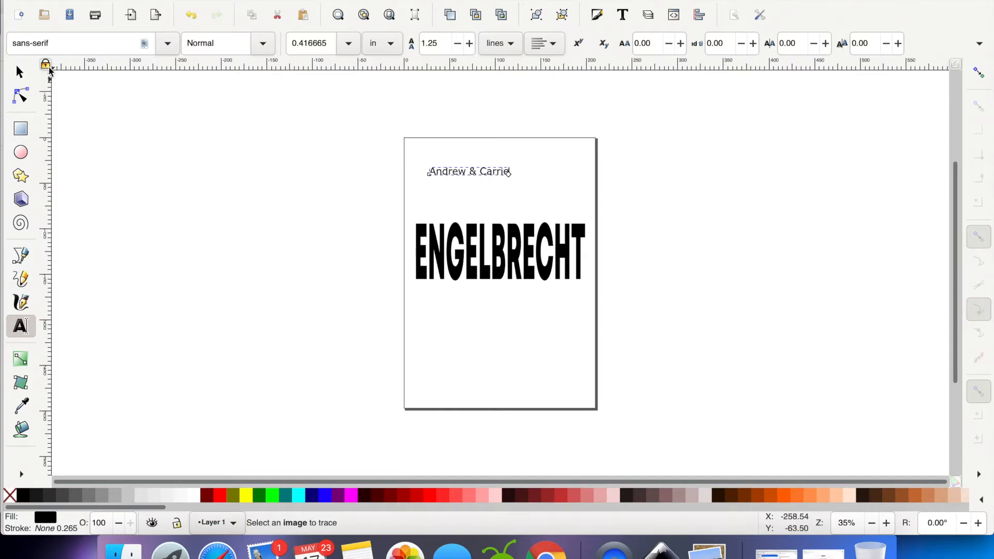
{"action": "left_click", "coordinate": [22, 72]}
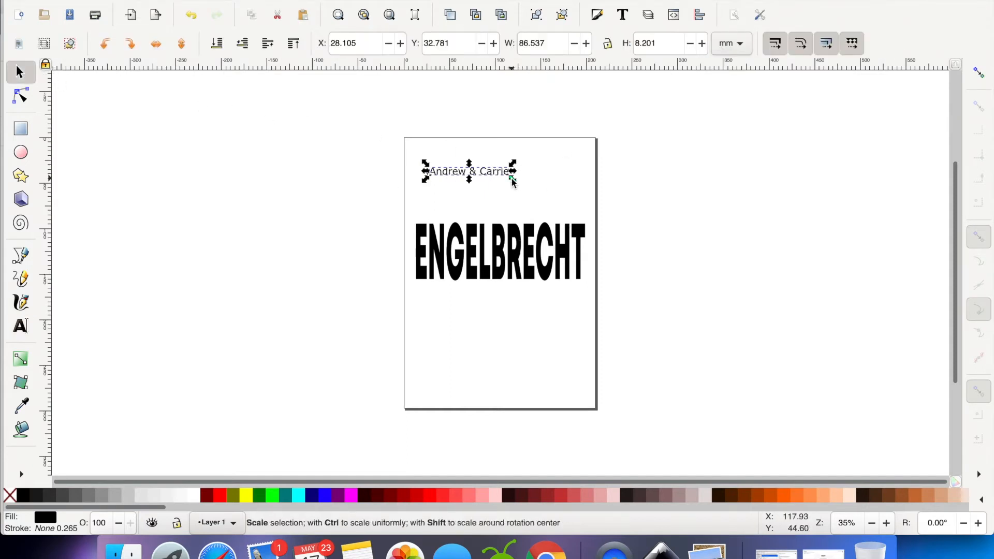
{"action": "left_click_drag", "start_coordinate": [557, 198], "coordinate": [571, 191]}
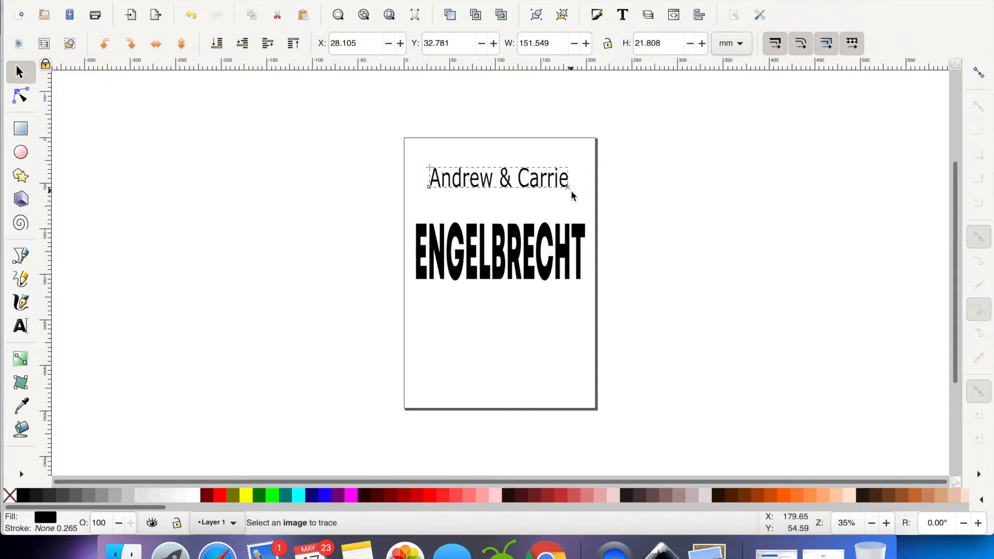
Set the font of the first-names text to Millena
{"action": "triple_click", "coordinate": [510, 179]}
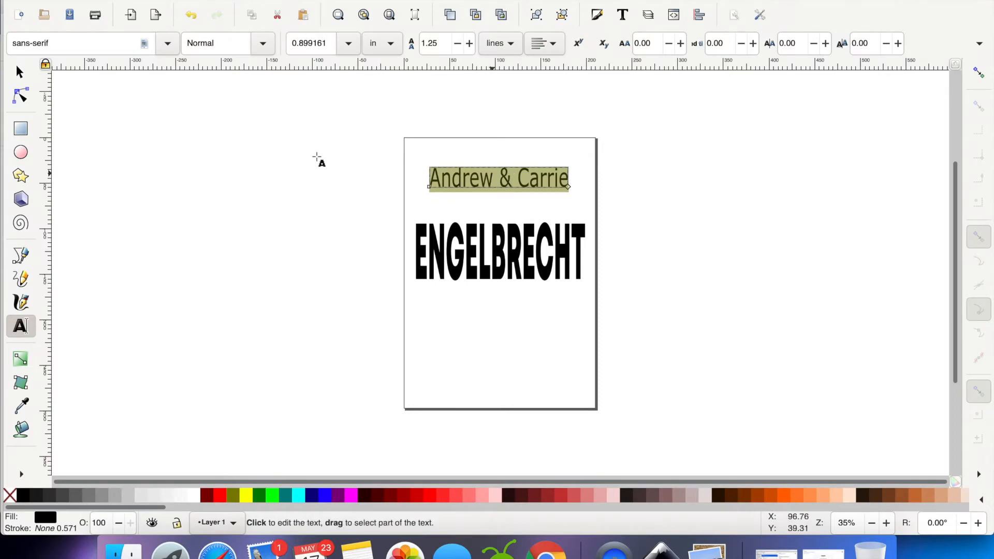
{"action": "left_click", "coordinate": [167, 46]}
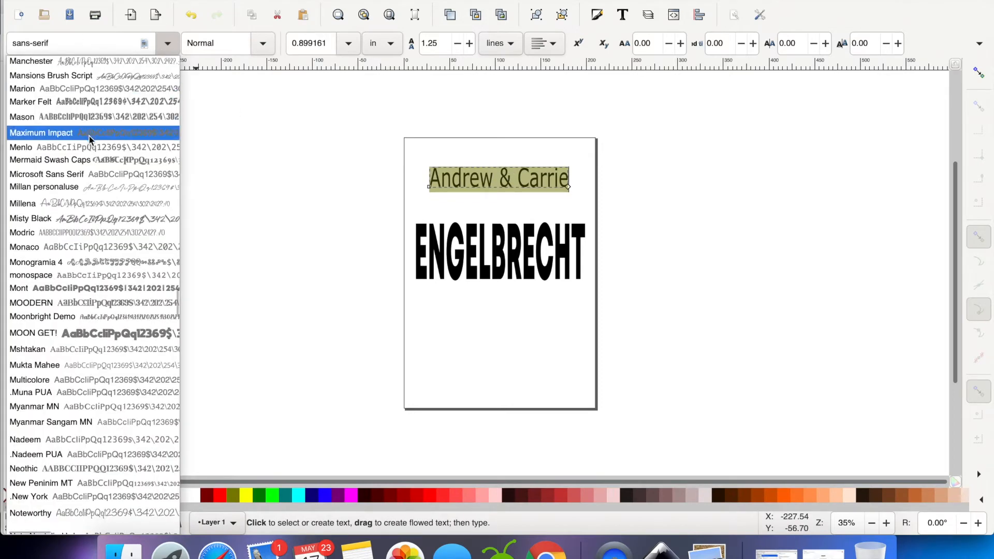
{"action": "left_click", "coordinate": [102, 205]}
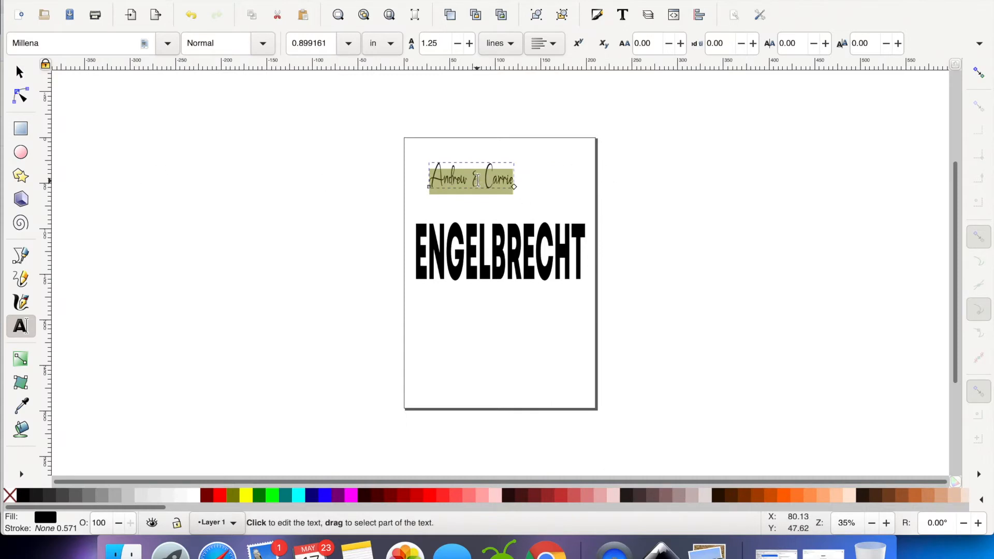
Stretch the first-names text to about 176 × 17 mm and move it close to the page's upper edge
{"action": "left_click", "coordinate": [21, 72]}
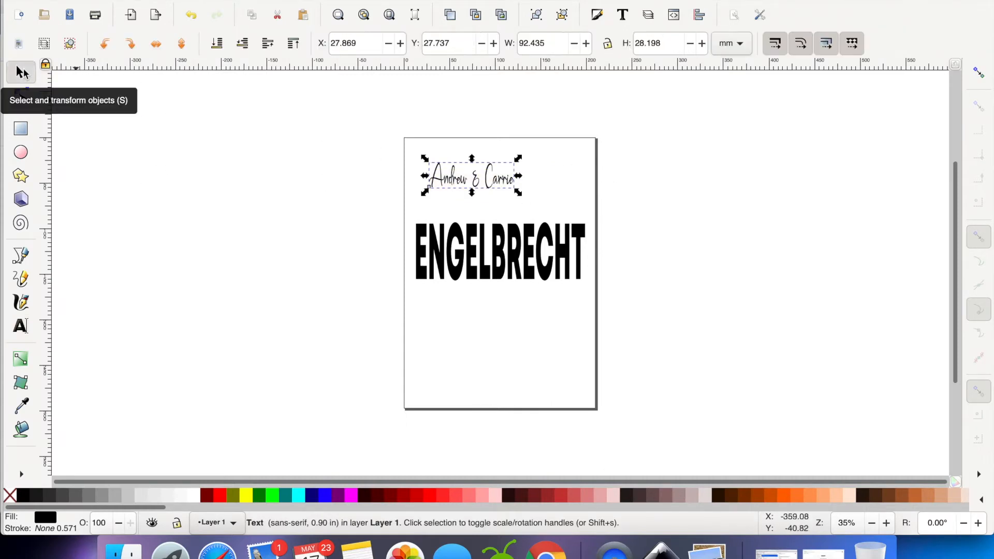
{"action": "left_click_drag", "start_coordinate": [519, 193], "coordinate": [595, 179]}
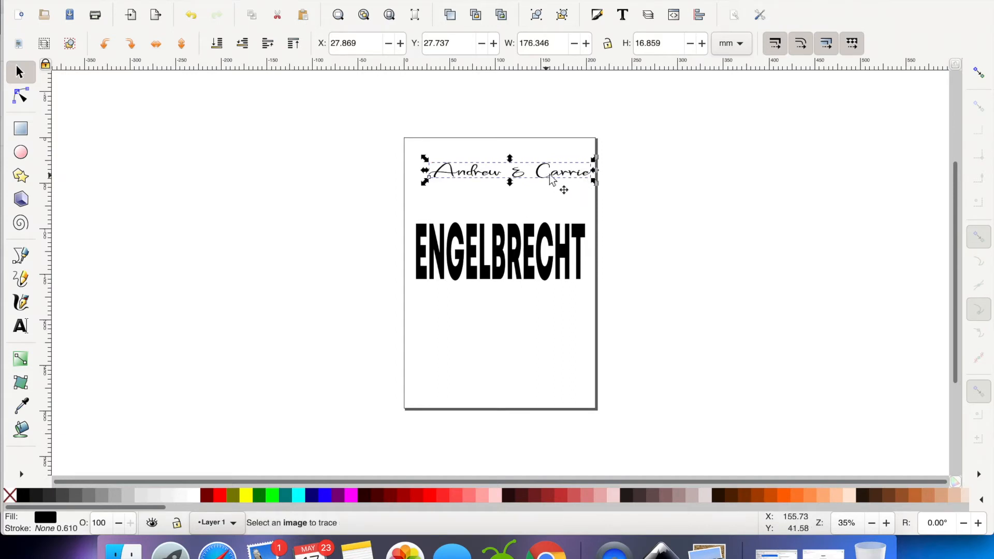
{"action": "mouse_move", "coordinate": [527, 253]}
{"action": "left_mouse_down"}
{"action": "mouse_move", "coordinate": [506, 244]}
{"action": "mouse_move", "coordinate": [504, 255]}
{"action": "mouse_move", "coordinate": [547, 257]}
{"action": "mouse_move", "coordinate": [523, 270]}
{"action": "mouse_move", "coordinate": [535, 266]}
{"action": "mouse_move", "coordinate": [529, 167]}
{"action": "left_mouse_up"}
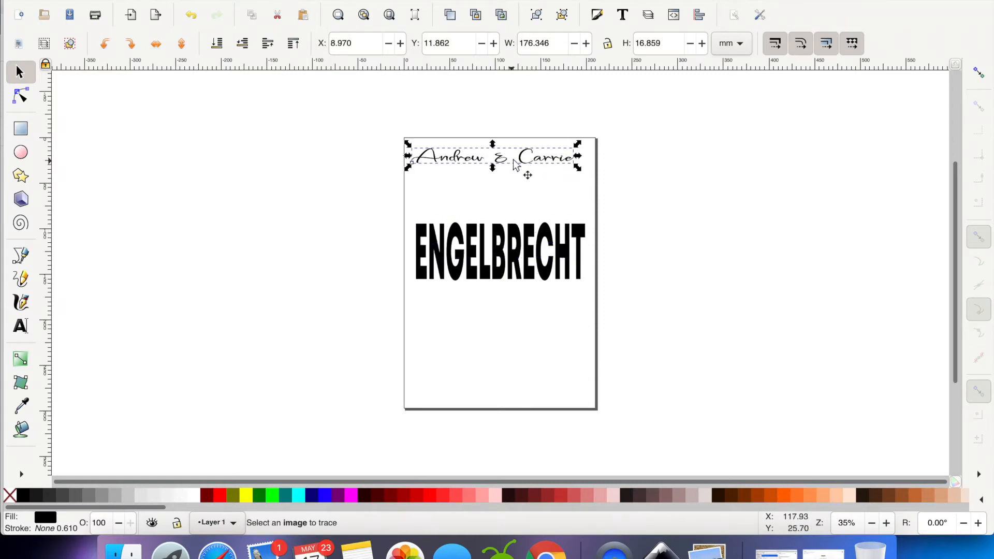
Fill the first-names text with magenta and merge it into a single path using Object to Path, Ungroup and Union
{"action": "left_click", "coordinate": [351, 498]}
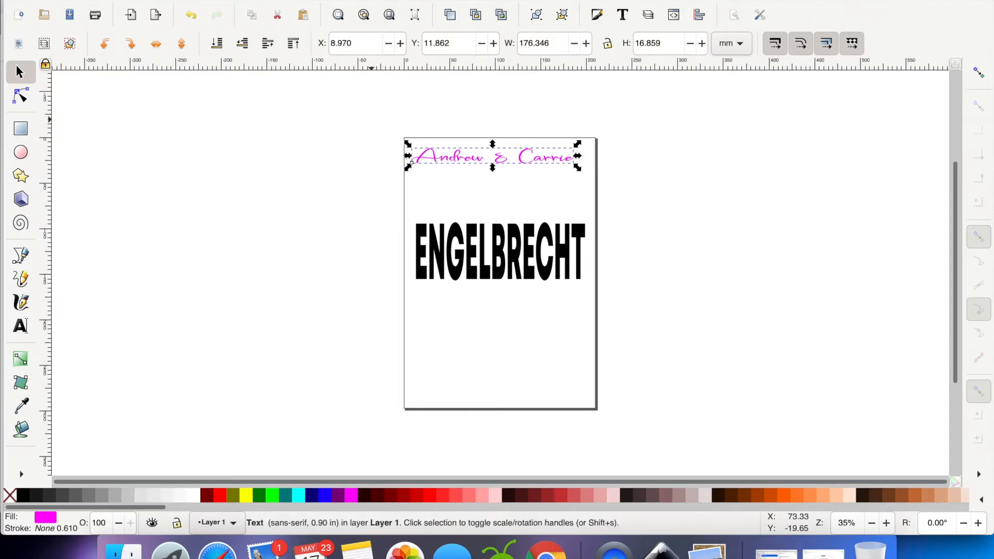
{"action": "left_click", "coordinate": [271, 0]}
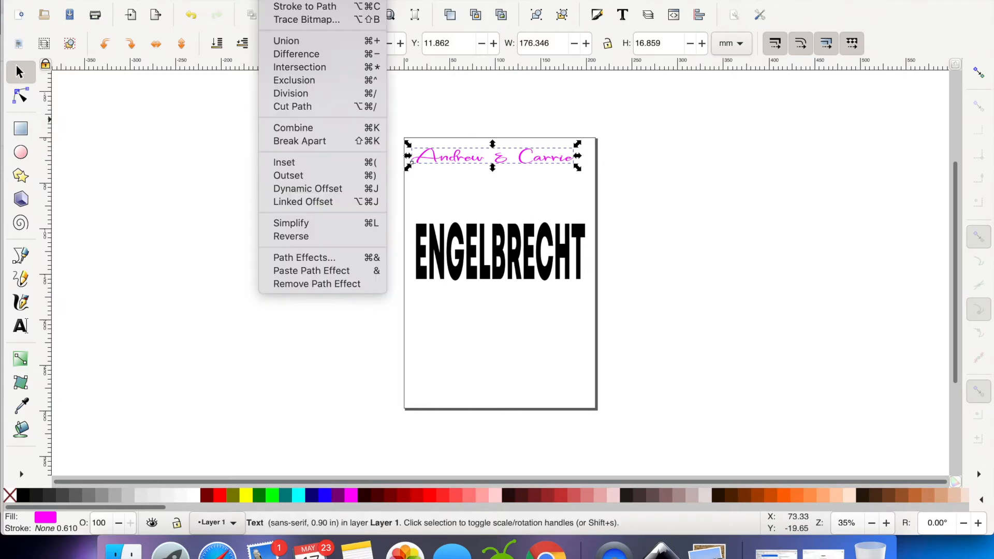
{"action": "left_click", "coordinate": [291, 0]}
{"action": "left_click", "coordinate": [231, 0]}
{"action": "left_click", "coordinate": [231, 0]}
{"action": "left_click", "coordinate": [231, 0]}
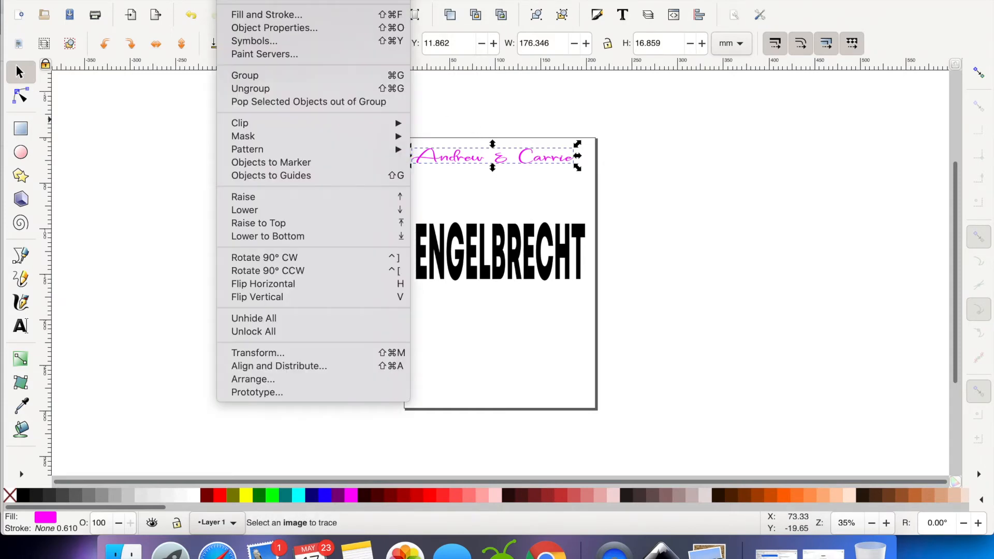
{"action": "left_click", "coordinate": [244, 89]}
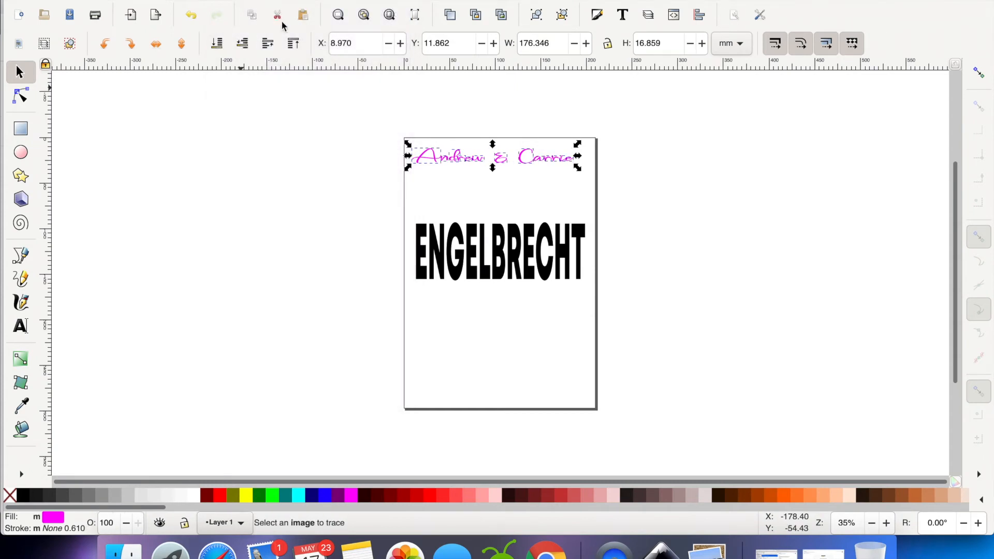
{"action": "left_click", "coordinate": [271, 0]}
{"action": "left_click", "coordinate": [307, 42]}
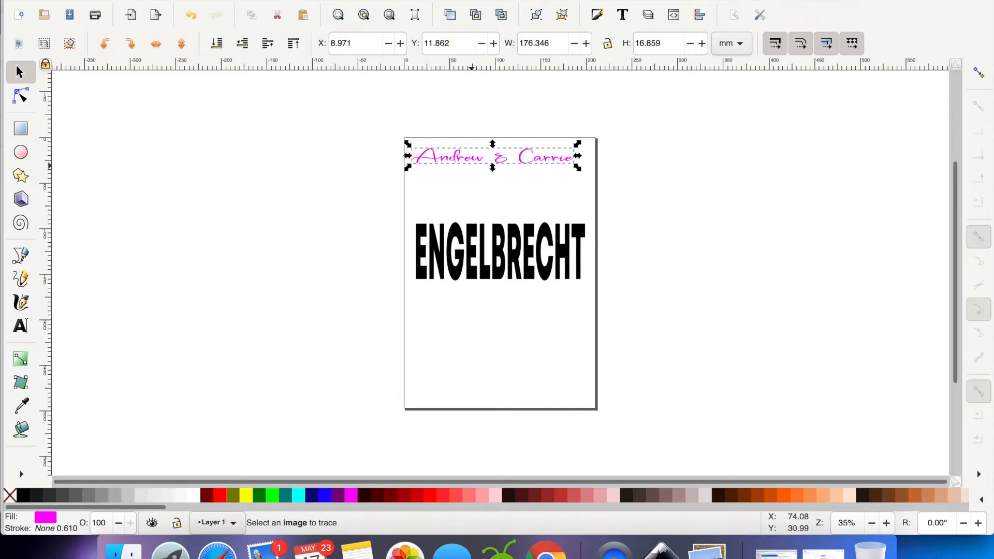
Move the magenta first-names path down over the middle of the black surname, to about X 15 mm, Y 115 mm
{"action": "left_click", "coordinate": [271, 0]}
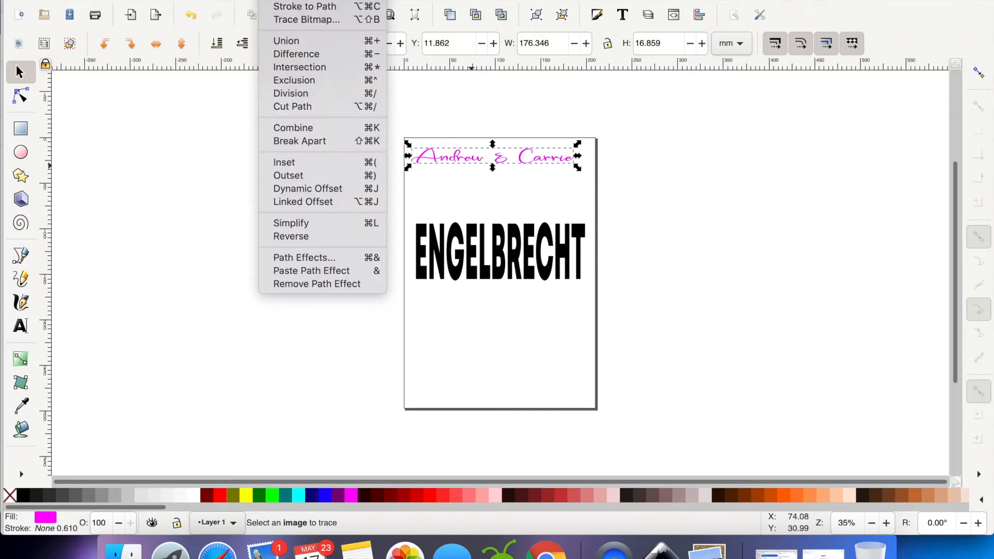
{"action": "left_click", "coordinate": [312, 203]}
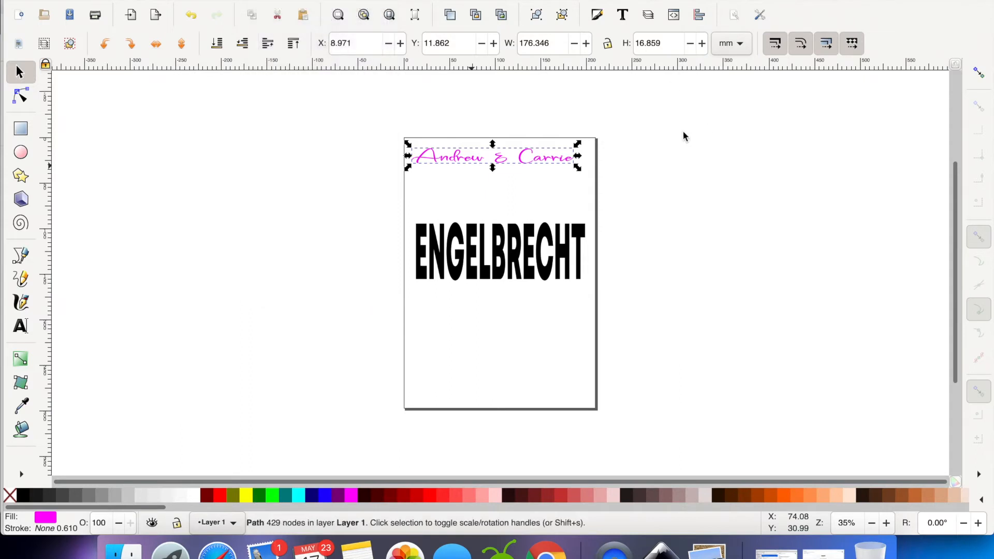
{"action": "mouse_move", "coordinate": [550, 171]}
{"action": "left_mouse_down"}
{"action": "mouse_move", "coordinate": [530, 248]}
{"action": "mouse_move", "coordinate": [545, 270]}
{"action": "left_mouse_up"}
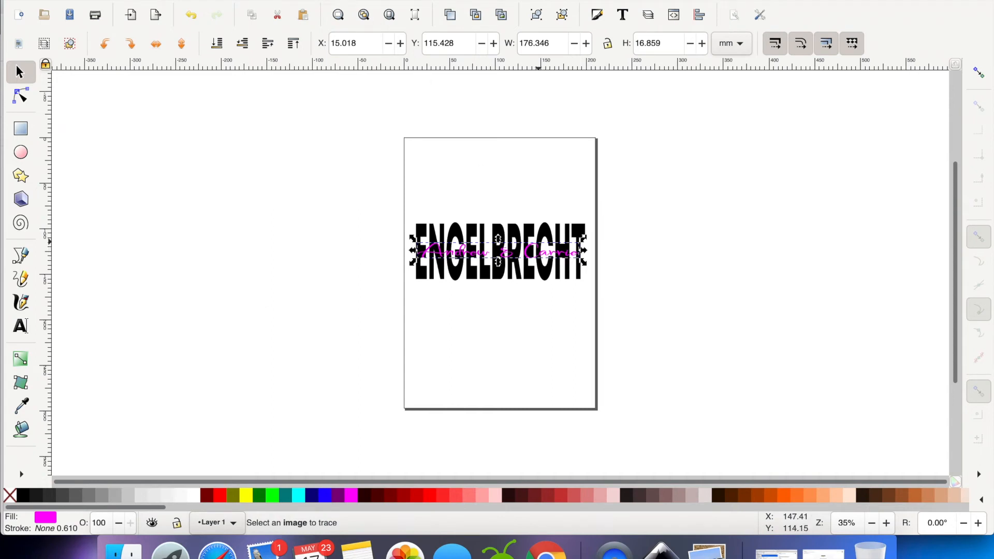
Create a cyan linked offset of the first-names path, outset by about 1.66 pt
{"action": "left_click", "coordinate": [272, 0]}
{"action": "left_click", "coordinate": [319, 202]}
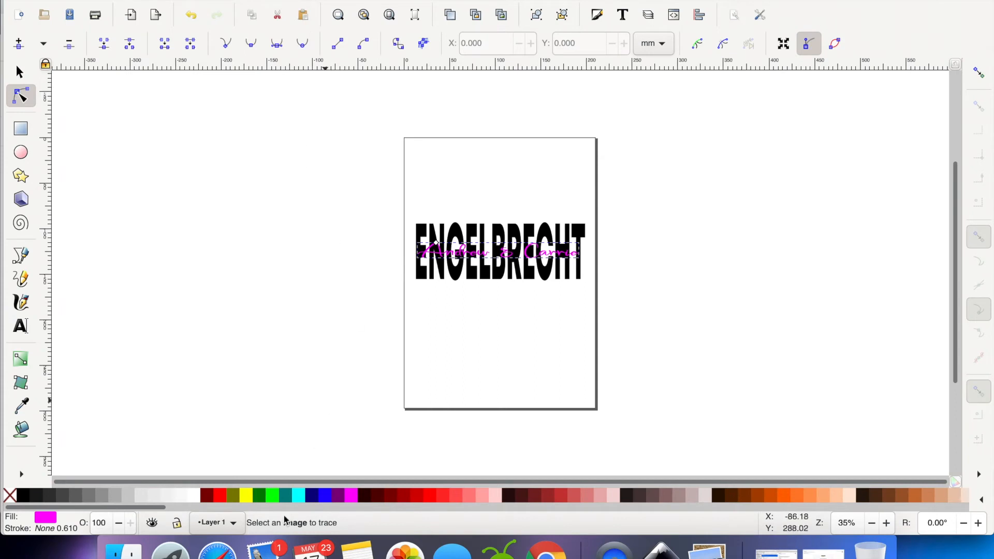
{"action": "left_click", "coordinate": [303, 498]}
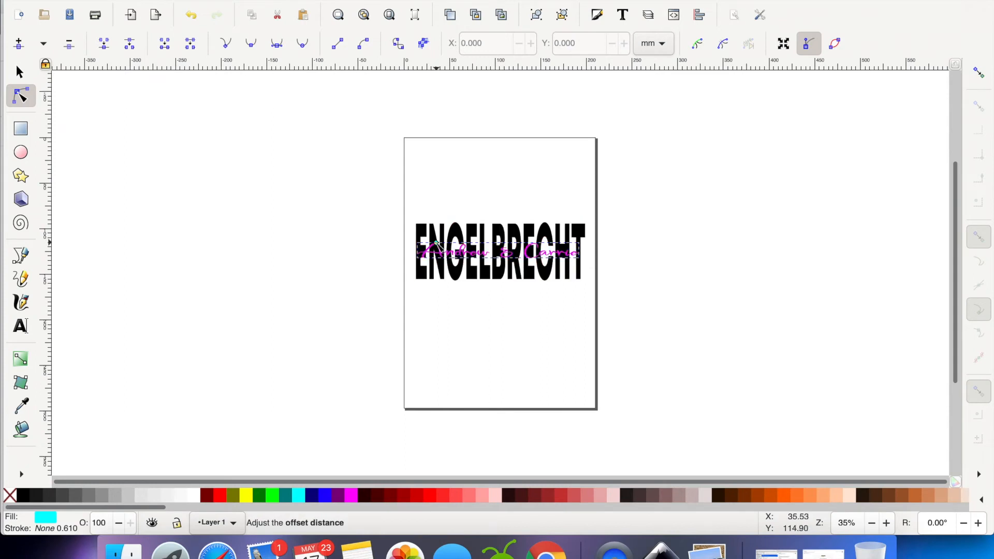
{"action": "left_click_drag", "start_coordinate": [436, 242], "coordinate": [435, 241]}
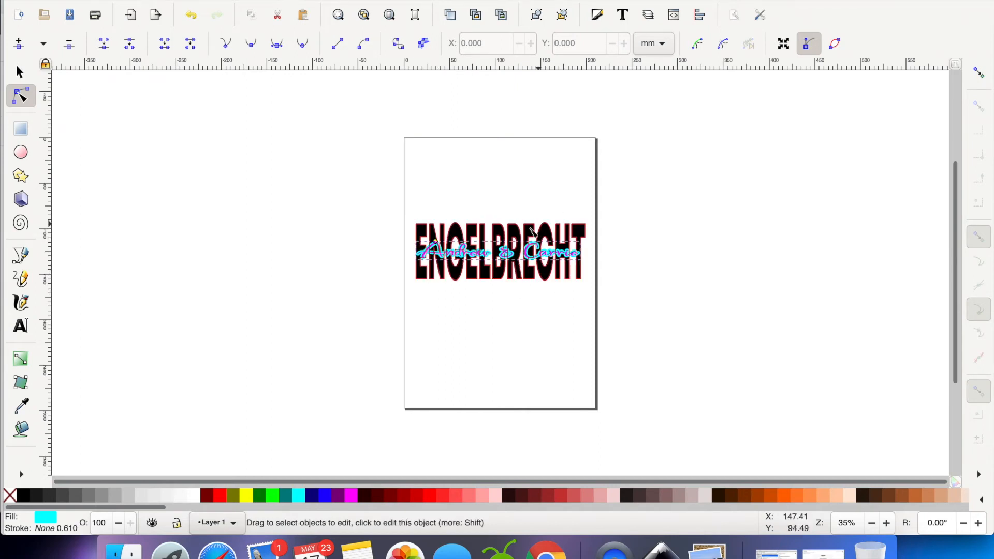
Cut the cyan offset shape out of the black surname using Difference
{"action": "key", "text": "s"}
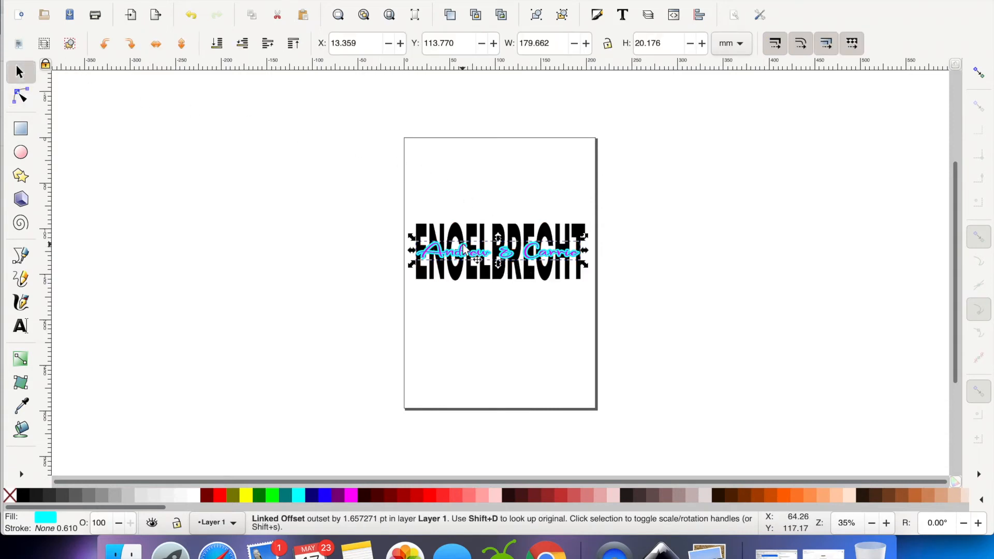
{"action": "key", "text": "shift"}
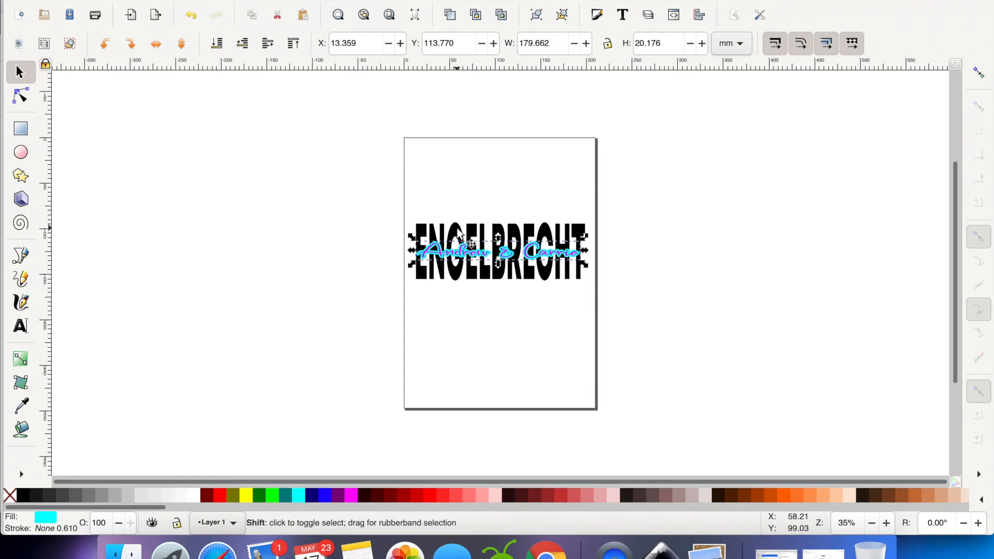
{"action": "left_click", "coordinate": [461, 237], "text": "shift"}
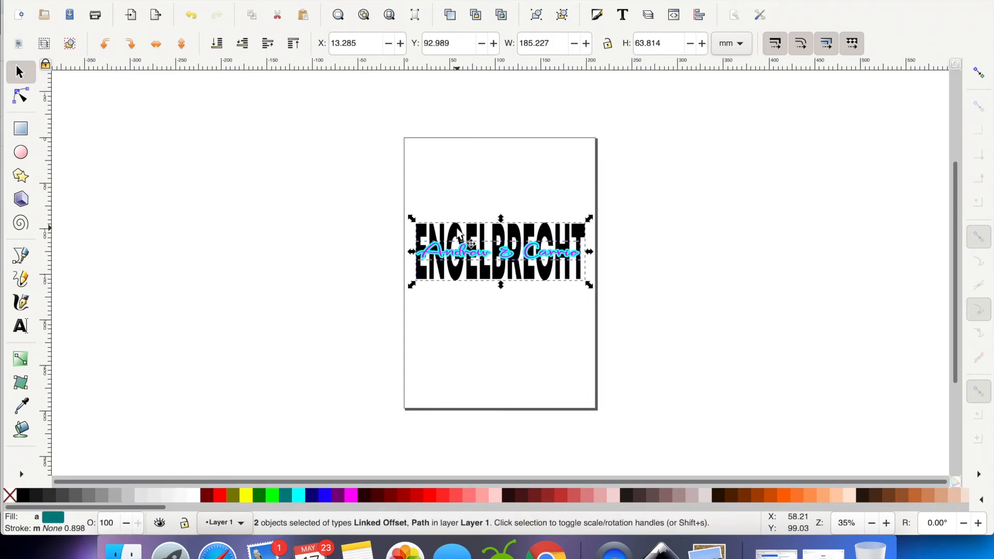
{"action": "left_click", "coordinate": [272, 1]}
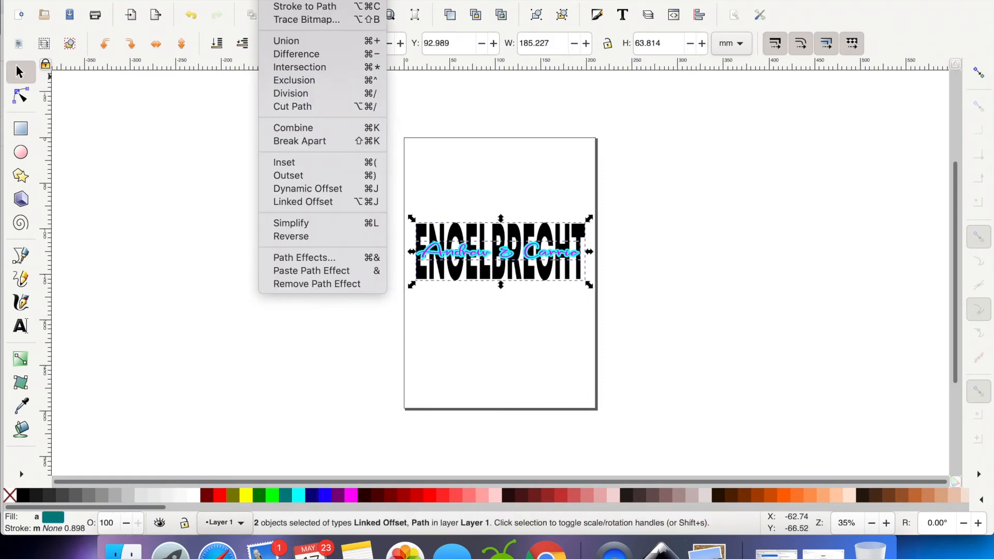
{"action": "left_click", "coordinate": [288, 57]}
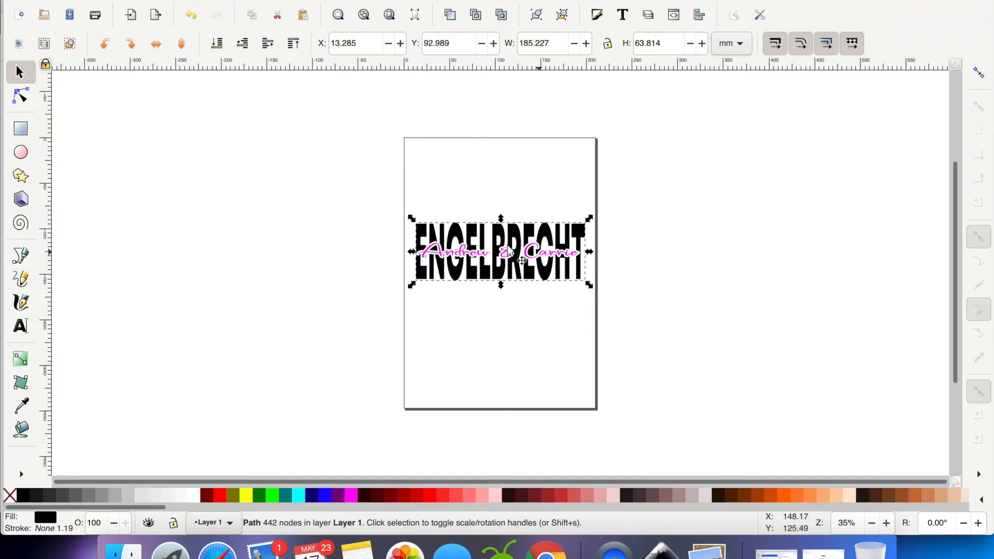
{"action": "left_click", "coordinate": [663, 274]}
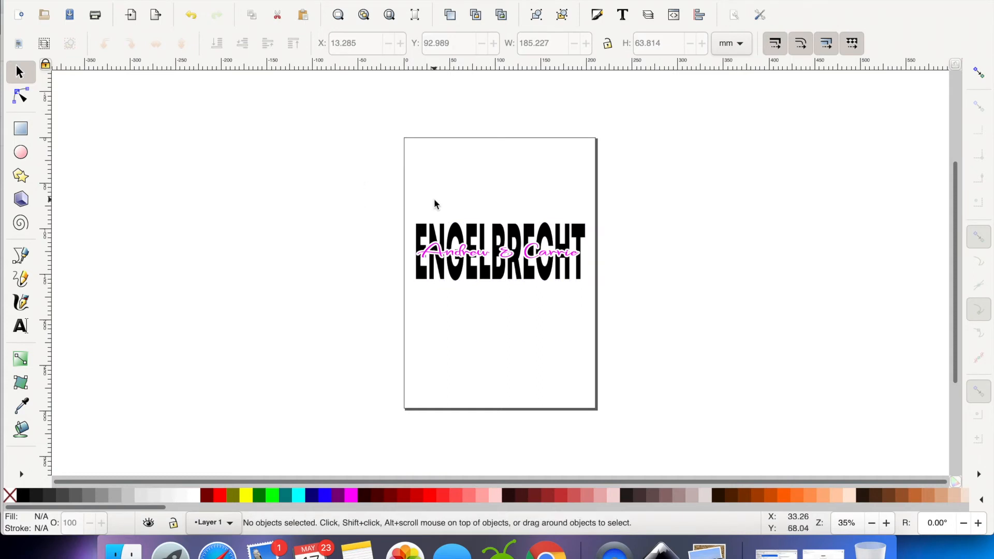
Group the first-names path and the cut-out surname path together
{"action": "left_click_drag", "start_coordinate": [396, 214], "coordinate": [633, 344]}
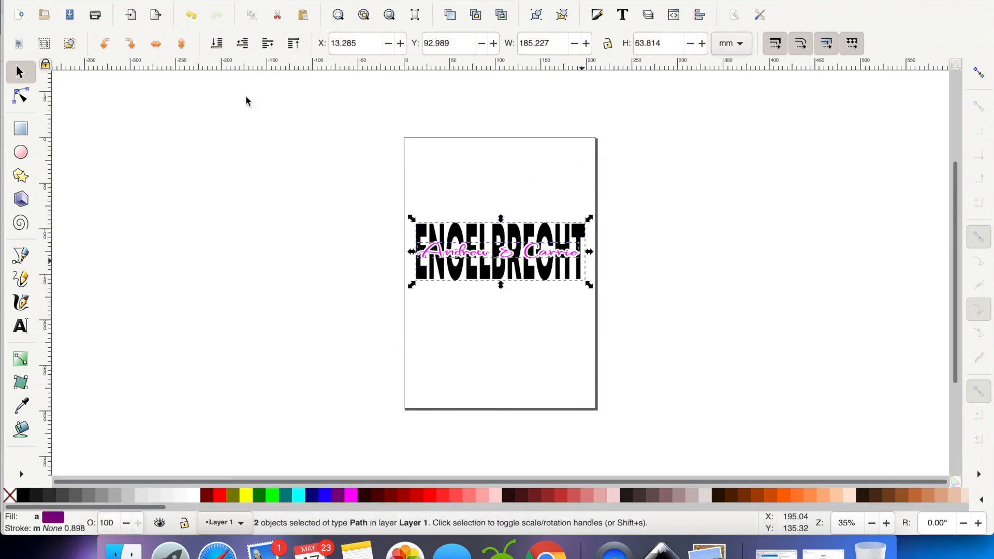
{"action": "left_click", "coordinate": [99, 0]}
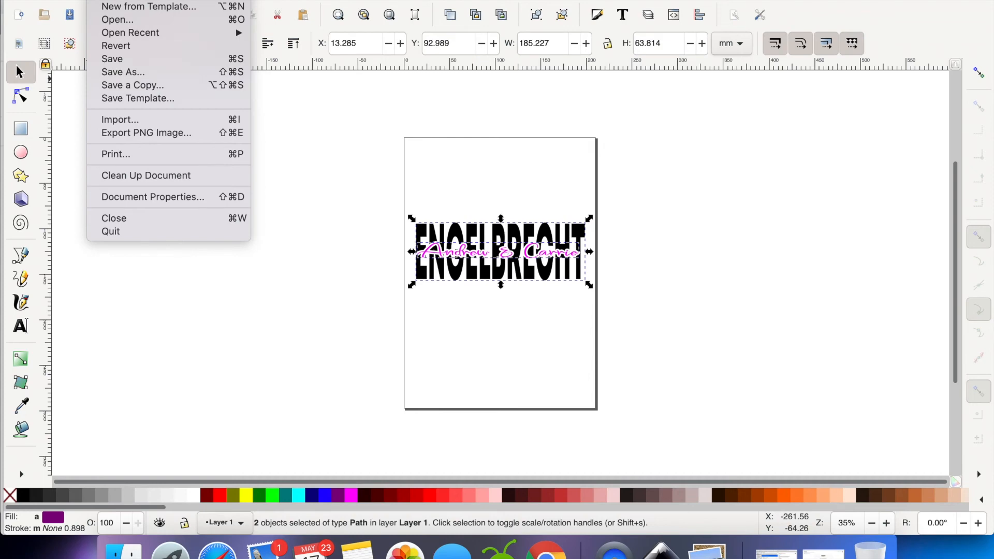
{"action": "mouse_move", "coordinate": [236, 0]}
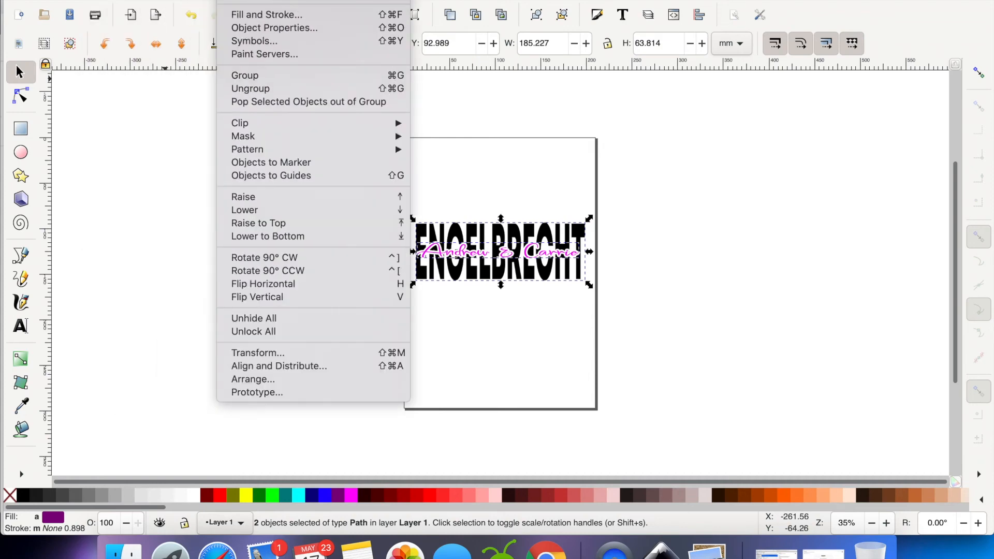
{"action": "left_click", "coordinate": [270, 78]}
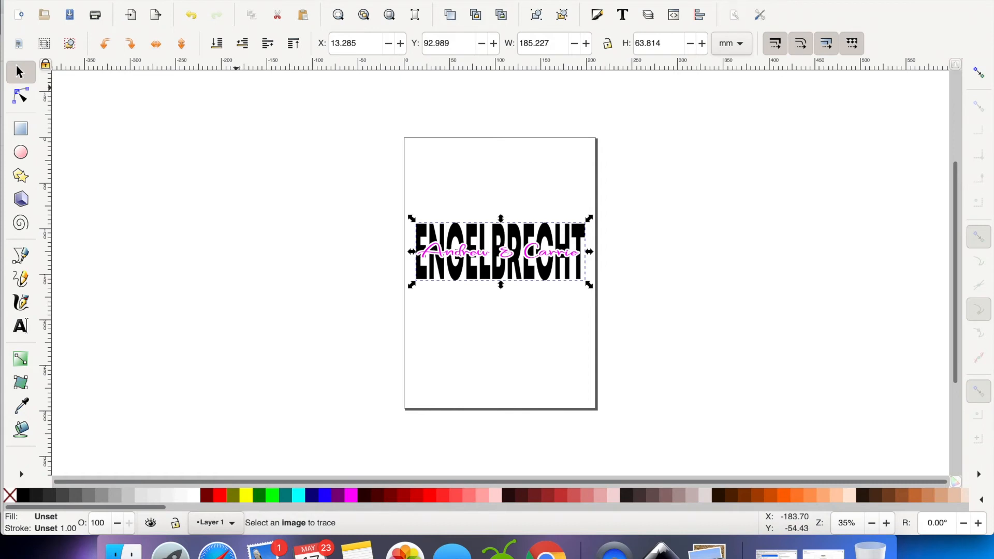
Save the design as a Plain SVG on the Desktop under its existing surname file name, replacing the existing file
{"action": "left_click", "coordinate": [99, 0]}
{"action": "left_click", "coordinate": [134, 76]}
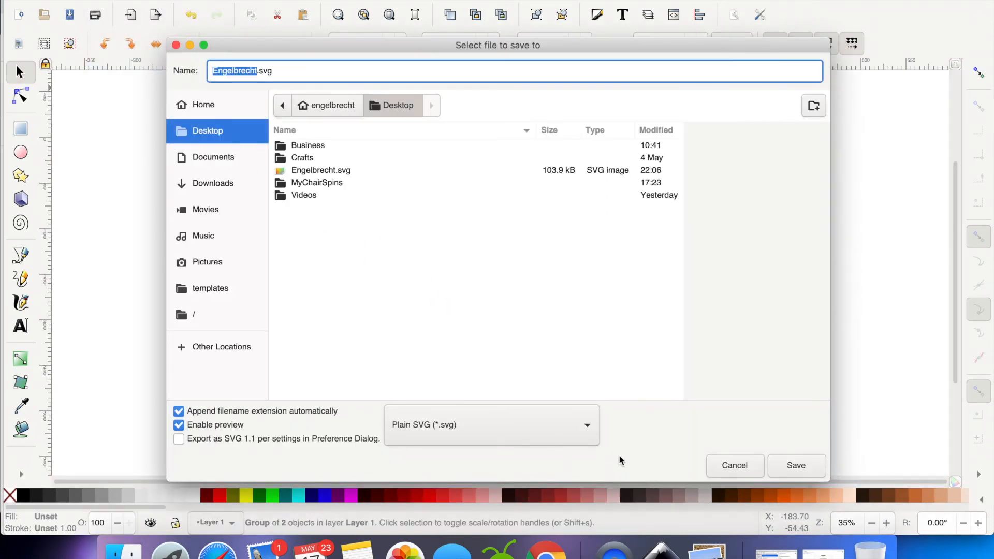
{"action": "left_click", "coordinate": [584, 427]}
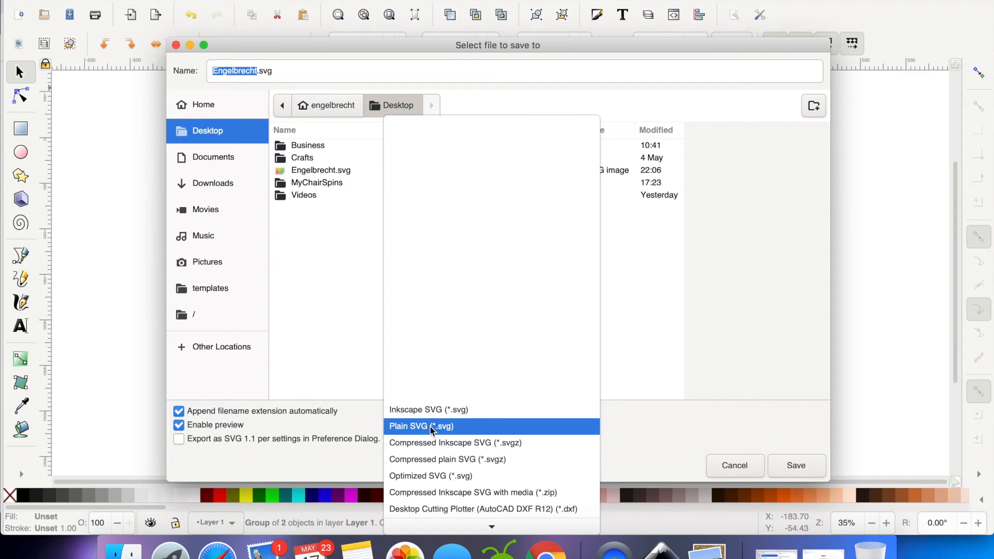
{"action": "left_click", "coordinate": [432, 427]}
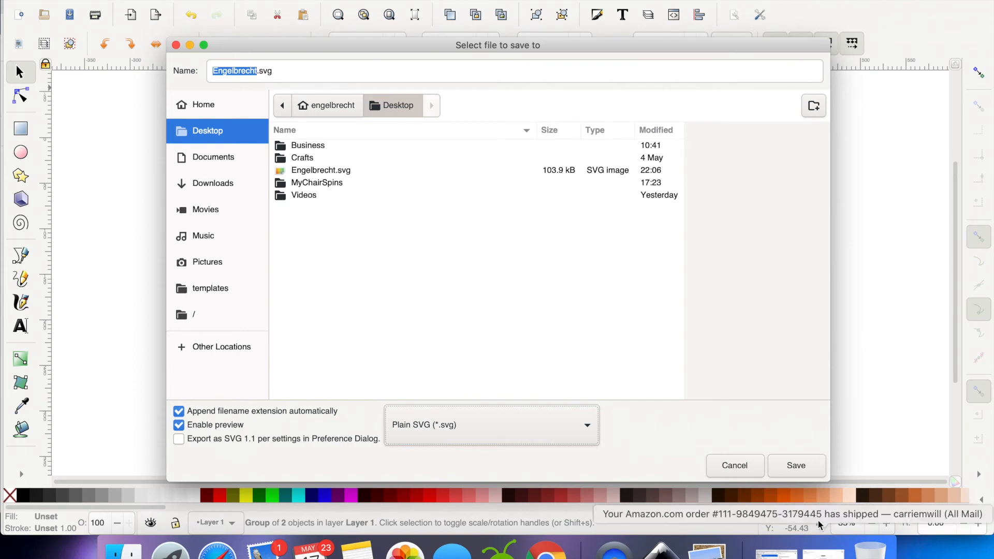
{"action": "left_click", "coordinate": [812, 464]}
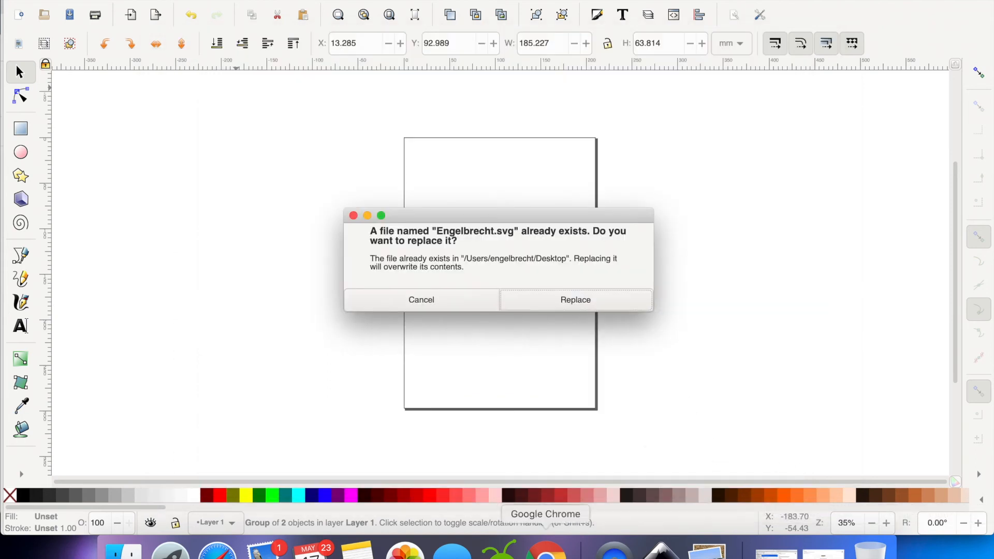
{"action": "left_click", "coordinate": [601, 306]}
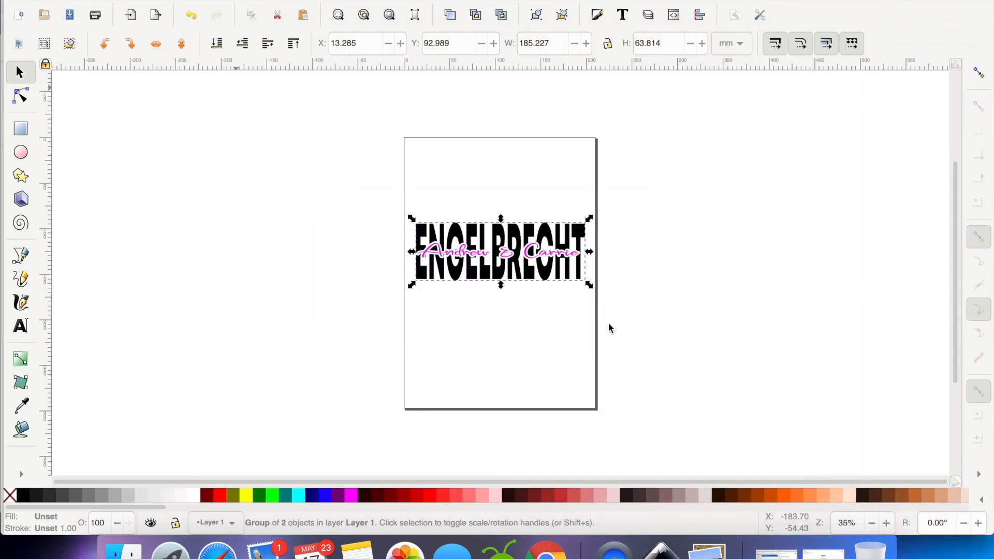
Switch to Cricut Design Space and delete the old surname and first-names layers from the canvas
{"action": "left_click", "coordinate": [502, 550]}
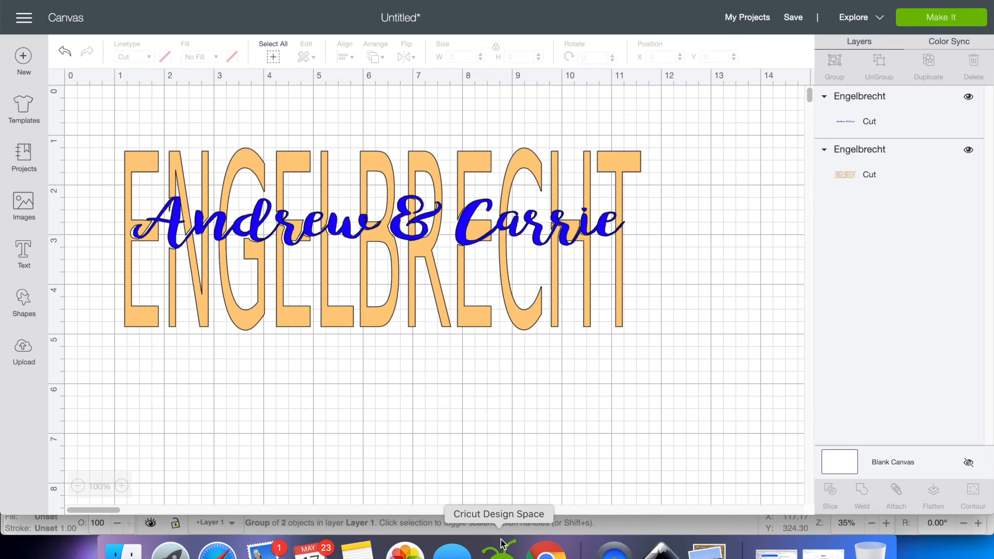
{"action": "left_click", "coordinate": [542, 260]}
{"action": "key", "text": "Delete"}
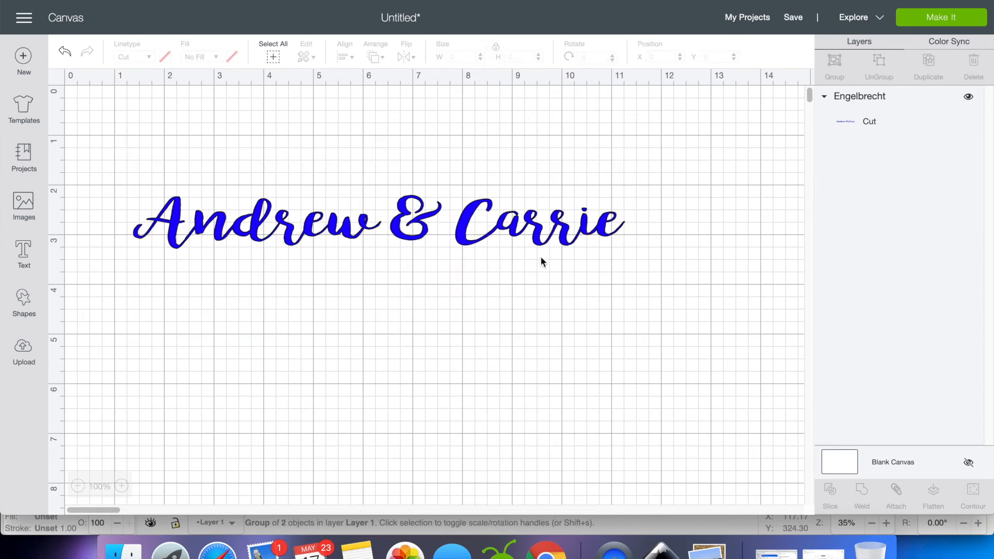
{"action": "left_click", "coordinate": [500, 234]}
{"action": "key", "text": "Delete"}
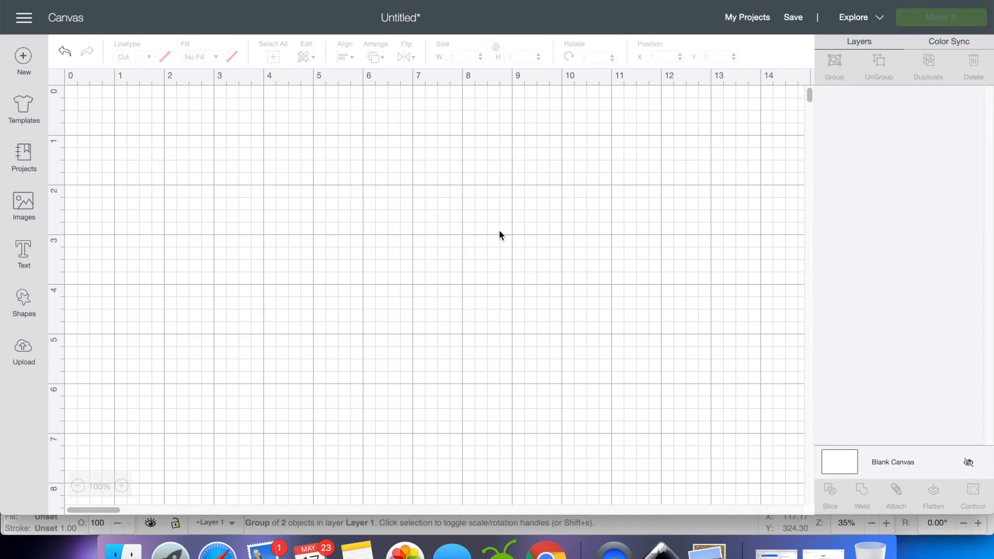
Upload the surname SVG from the Desktop, continue despite the unsupported text elements, and save it as an image
{"action": "left_click", "coordinate": [24, 350]}
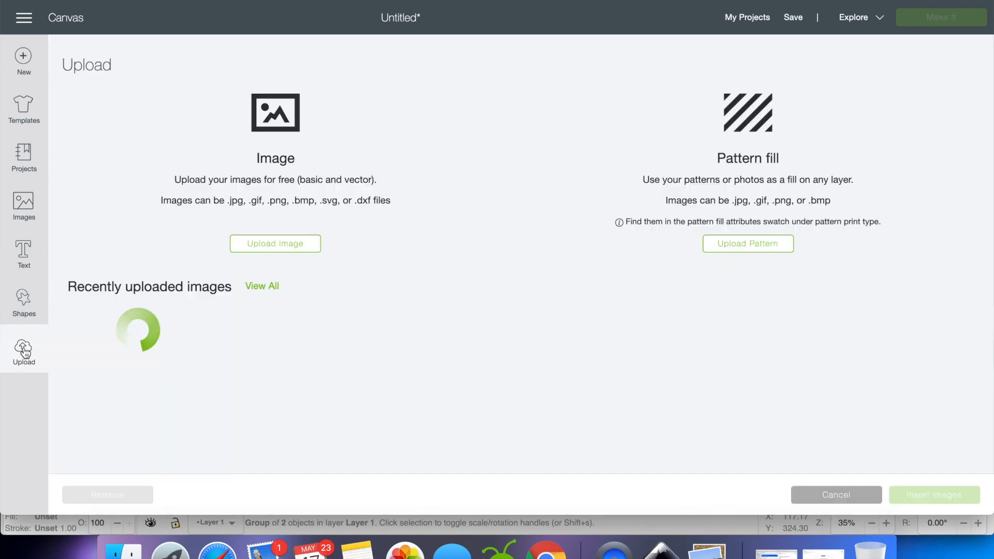
{"action": "left_click", "coordinate": [270, 246]}
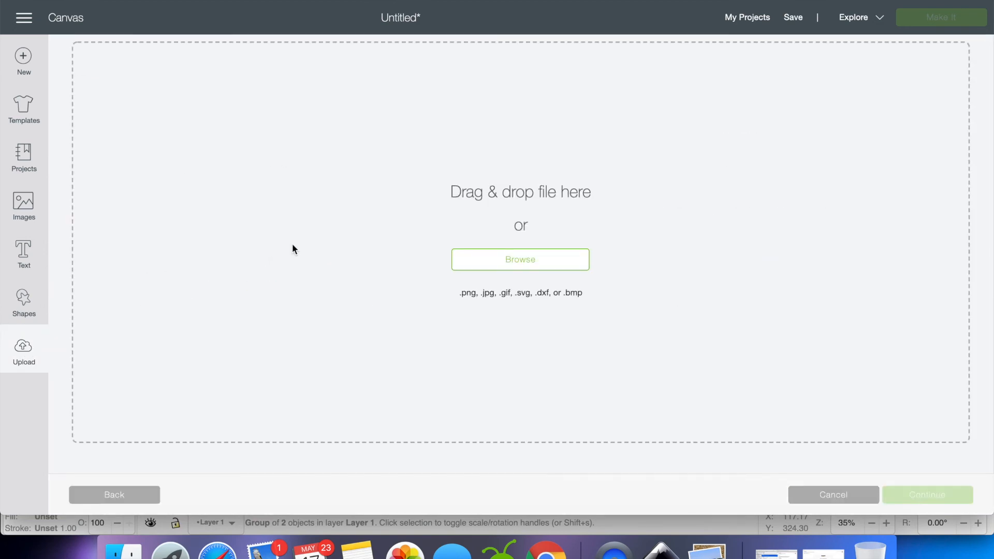
{"action": "left_click", "coordinate": [544, 257]}
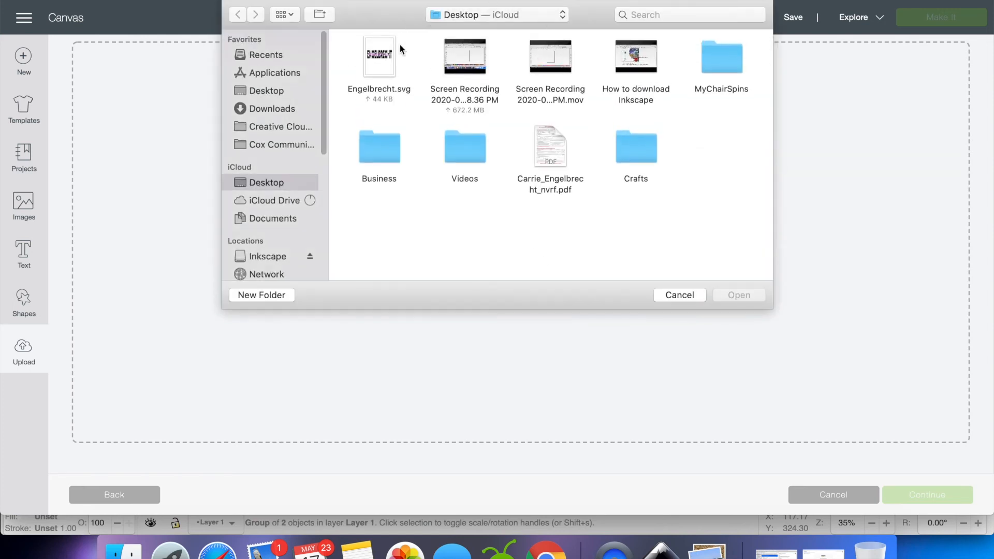
{"action": "double_click", "coordinate": [380, 58]}
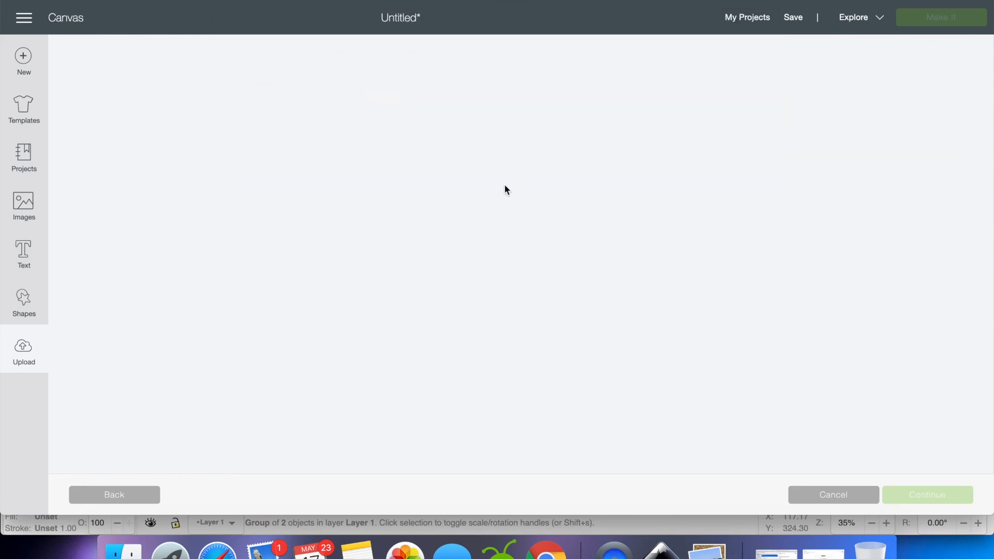
{"action": "left_click", "coordinate": [556, 40]}
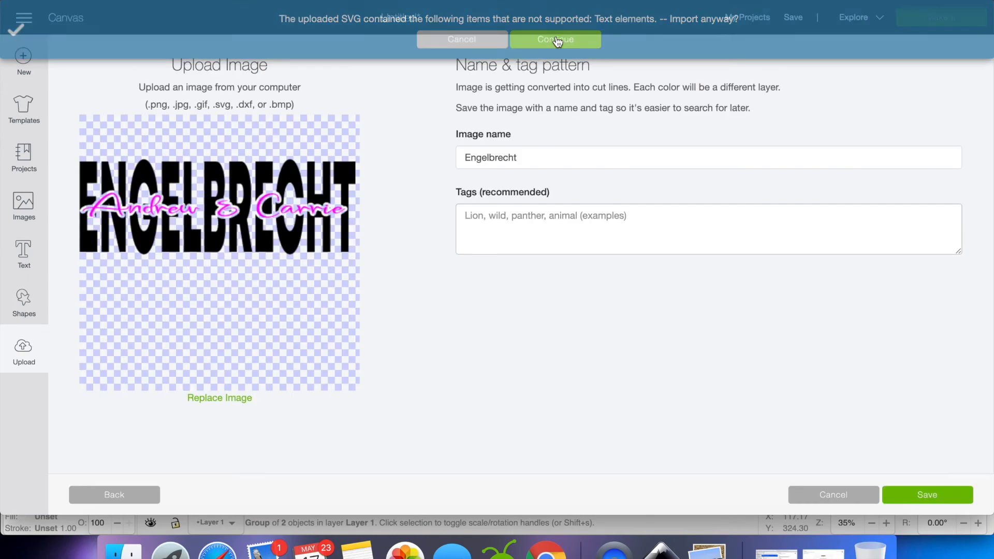
{"action": "left_click", "coordinate": [939, 497]}
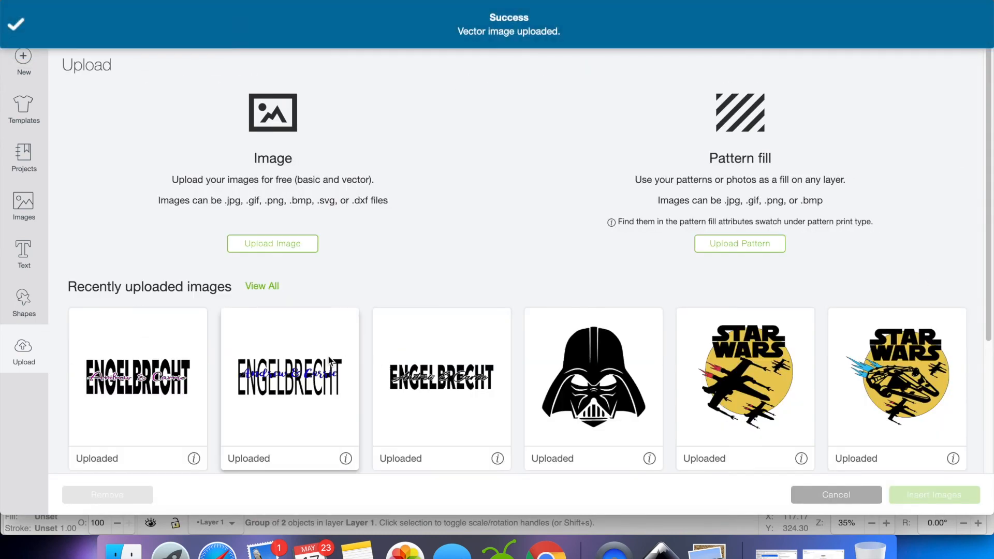
Insert the newly uploaded name design and enlarge it to about 11.66 × 4.02 inches near the canvas origin
{"action": "left_click", "coordinate": [128, 372]}
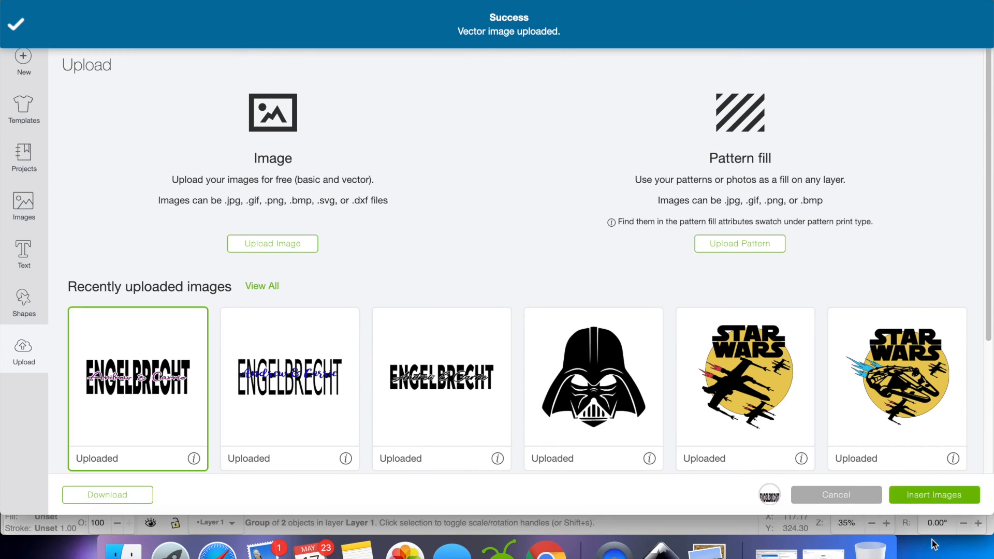
{"action": "left_click", "coordinate": [933, 496]}
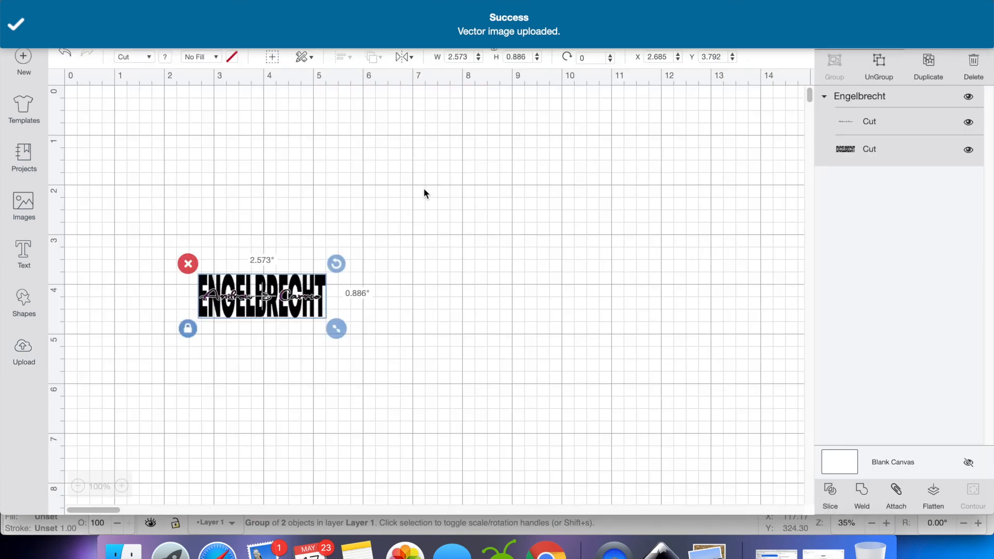
{"action": "left_click_drag", "start_coordinate": [337, 329], "coordinate": [717, 413]}
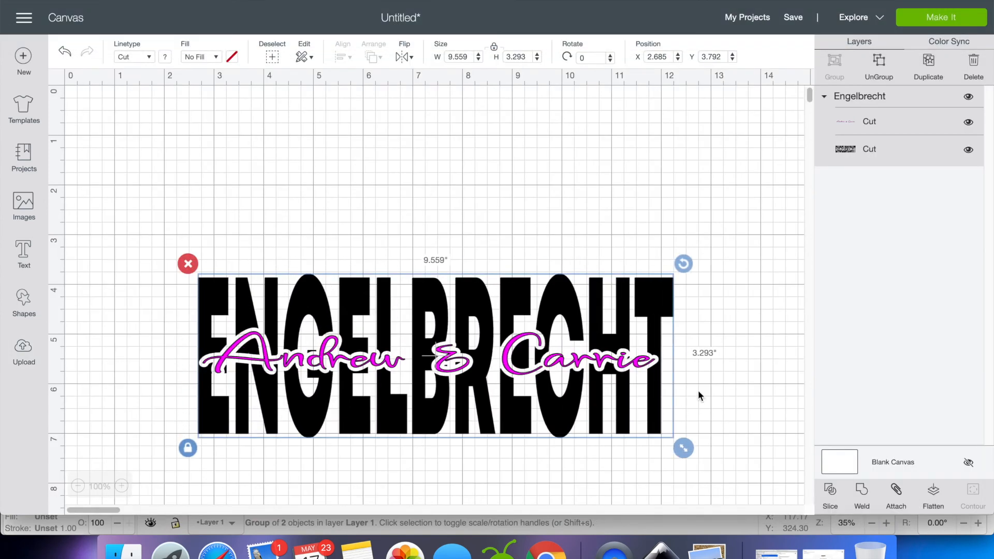
{"action": "left_click_drag", "start_coordinate": [573, 375], "coordinate": [463, 204]}
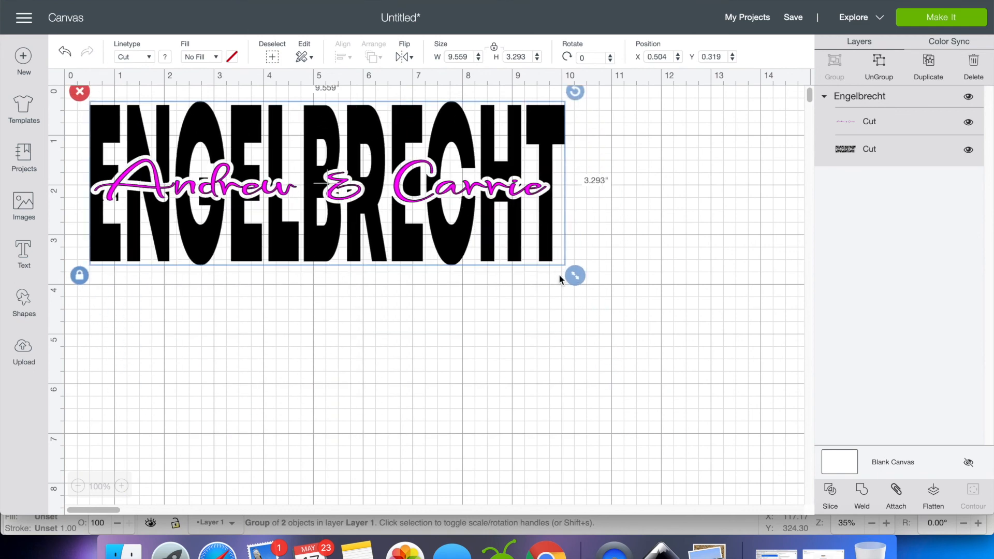
{"action": "left_click_drag", "start_coordinate": [576, 276], "coordinate": [706, 390]}
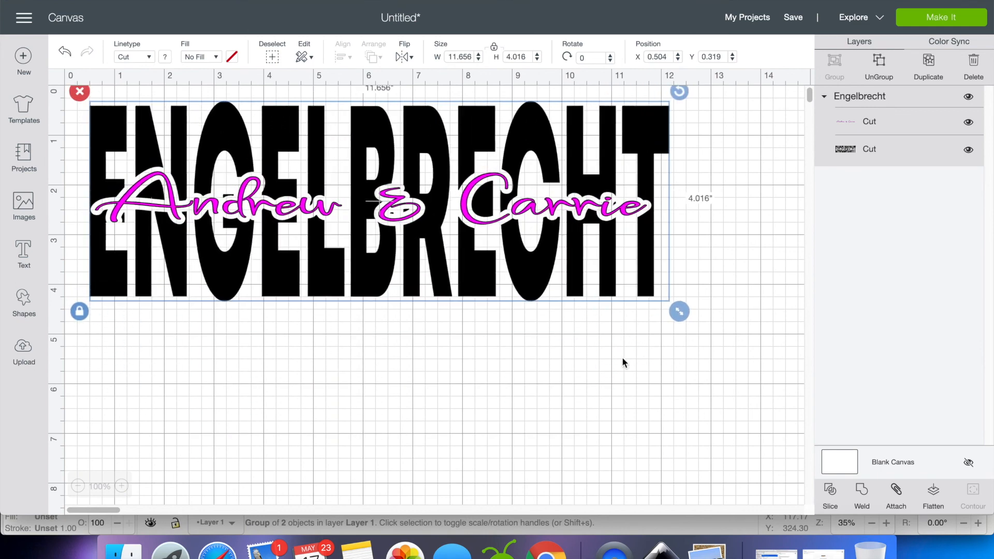
Ungroup the uploaded design and move the first-names layer below the surname
{"action": "left_click", "coordinate": [880, 60]}
{"action": "left_click_drag", "start_coordinate": [546, 209], "coordinate": [562, 357]}
Change the surname layer's material color to yellow
{"action": "left_click", "coordinate": [510, 212]}
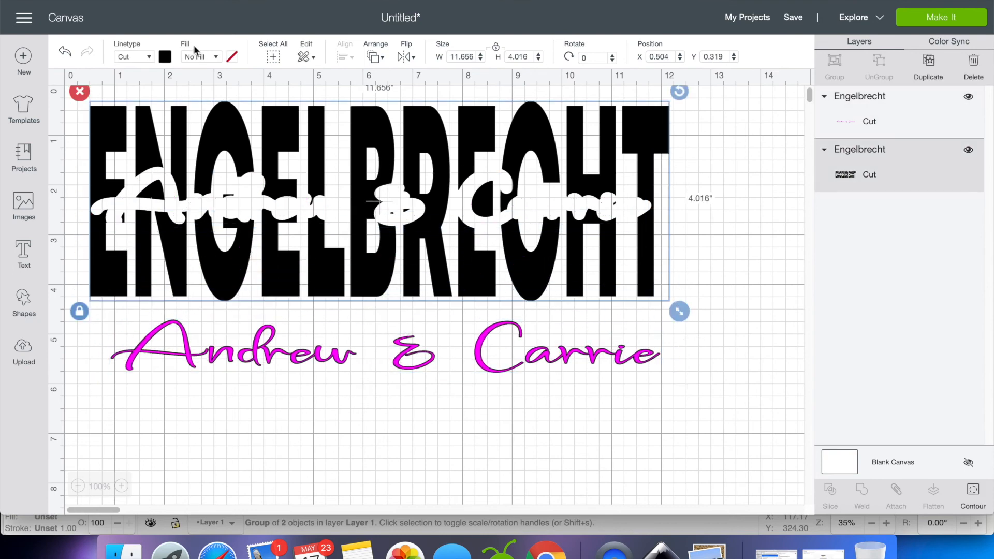
{"action": "left_click", "coordinate": [164, 57]}
{"action": "left_click", "coordinate": [266, 149]}
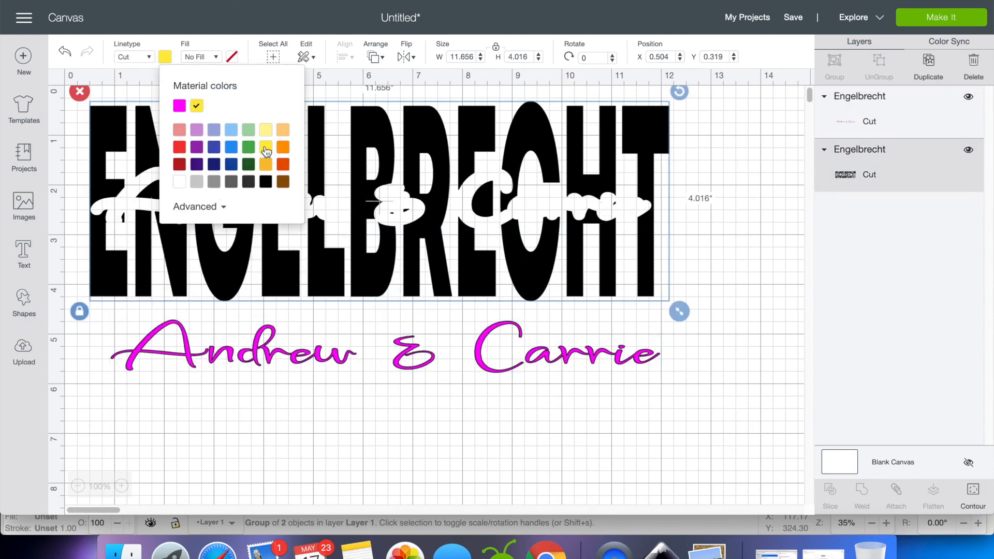
Change the first-names layer's color to orange and fit it back into the surname's cutout
{"action": "left_click", "coordinate": [481, 363]}
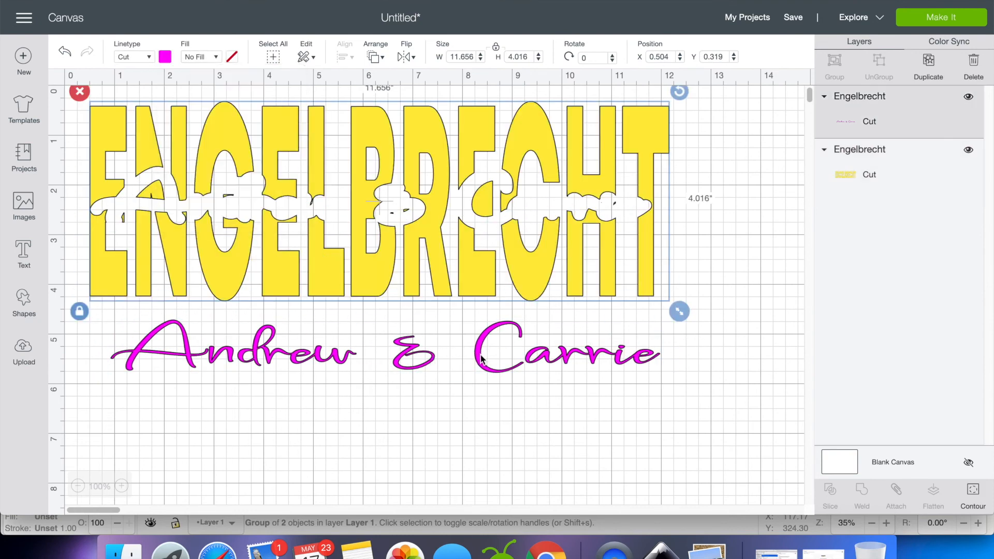
{"action": "left_click", "coordinate": [172, 61]}
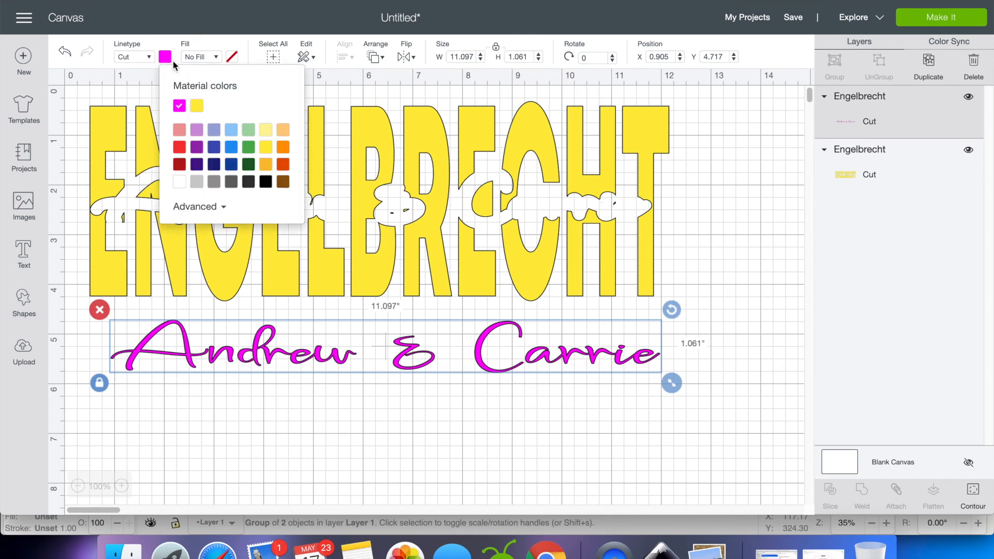
{"action": "left_click", "coordinate": [283, 147]}
{"action": "left_click", "coordinate": [533, 440]}
{"action": "left_click_drag", "start_coordinate": [540, 363], "coordinate": [524, 211]}
{"action": "left_click", "coordinate": [723, 209]}
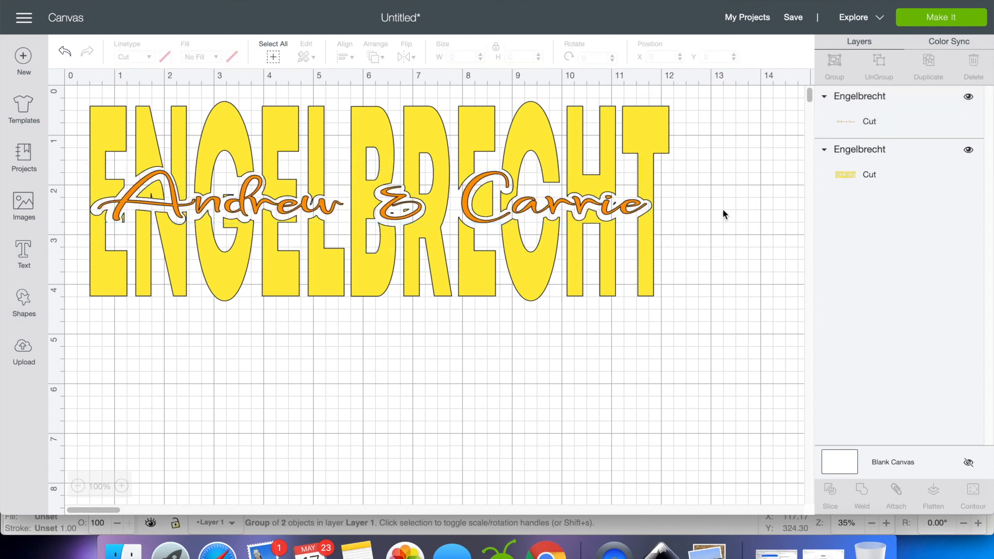